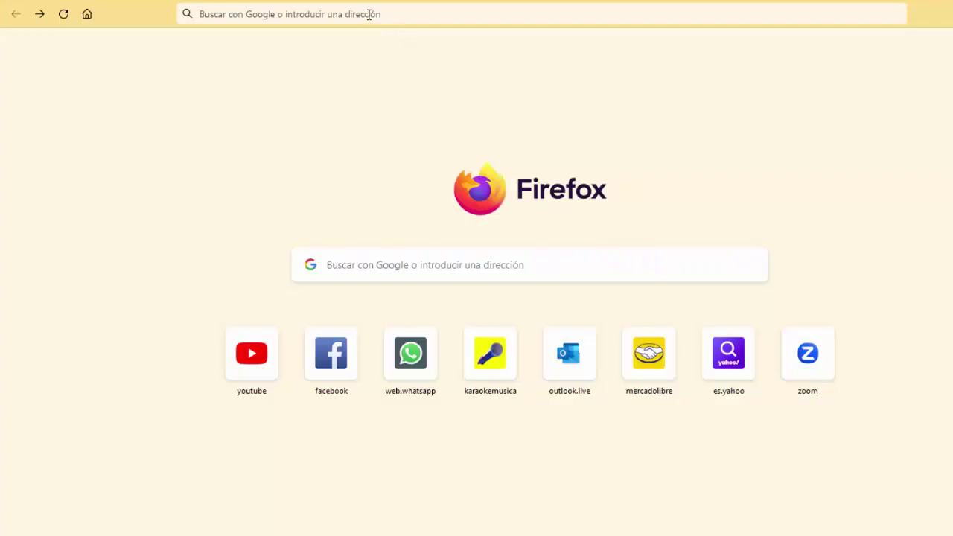
left_click(368, 14)
type("https://www.photopea.com/")
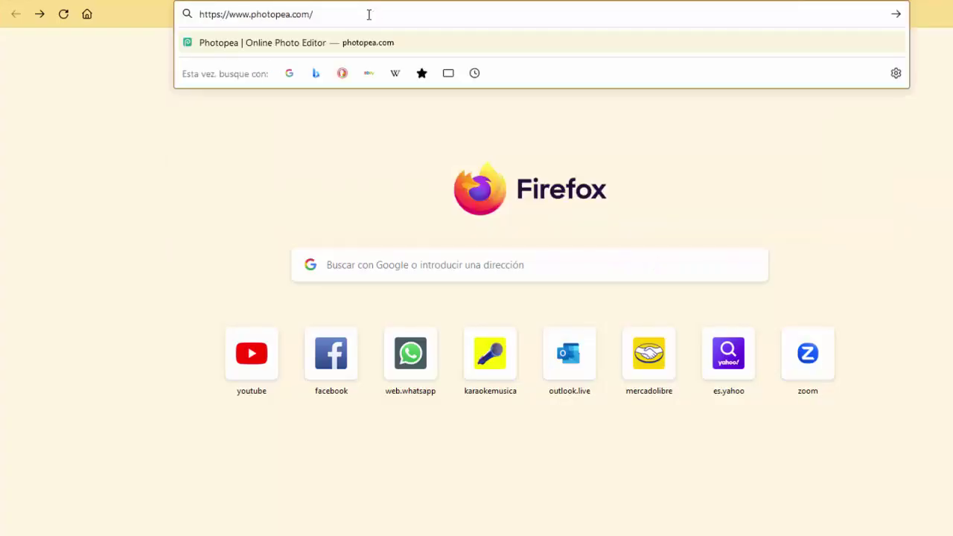
key("Return")
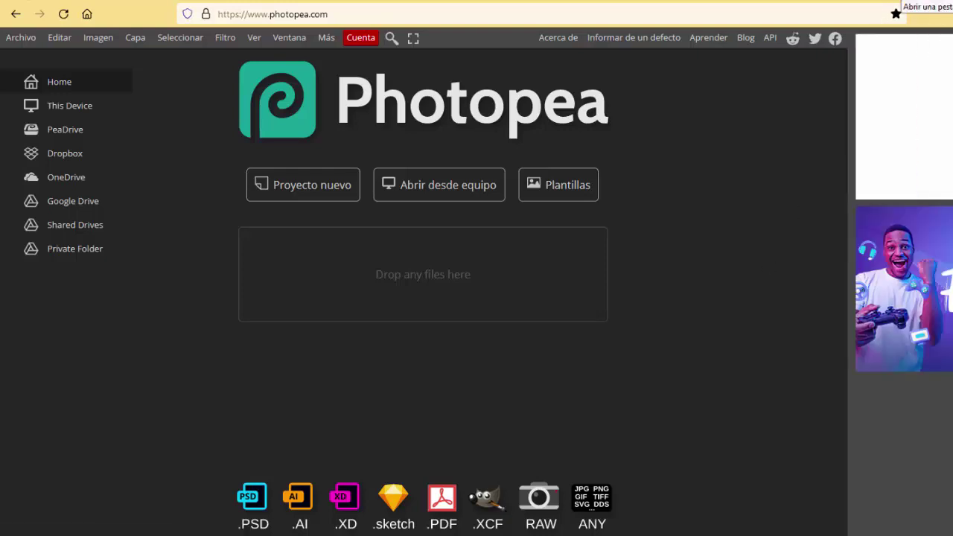
key("ctrl+t")
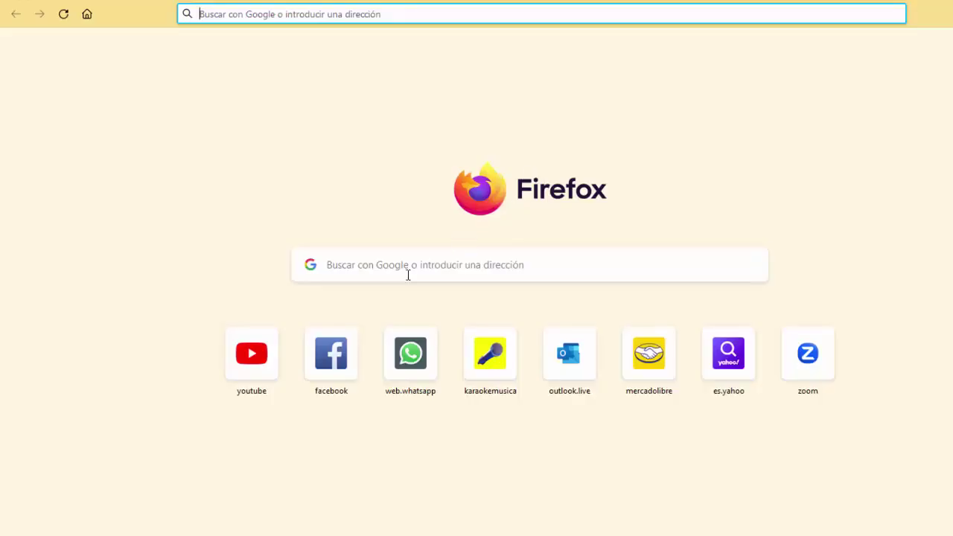
Search Google Images for 'joven' and preview the young man with laptop on yellow
left_click(378, 266)
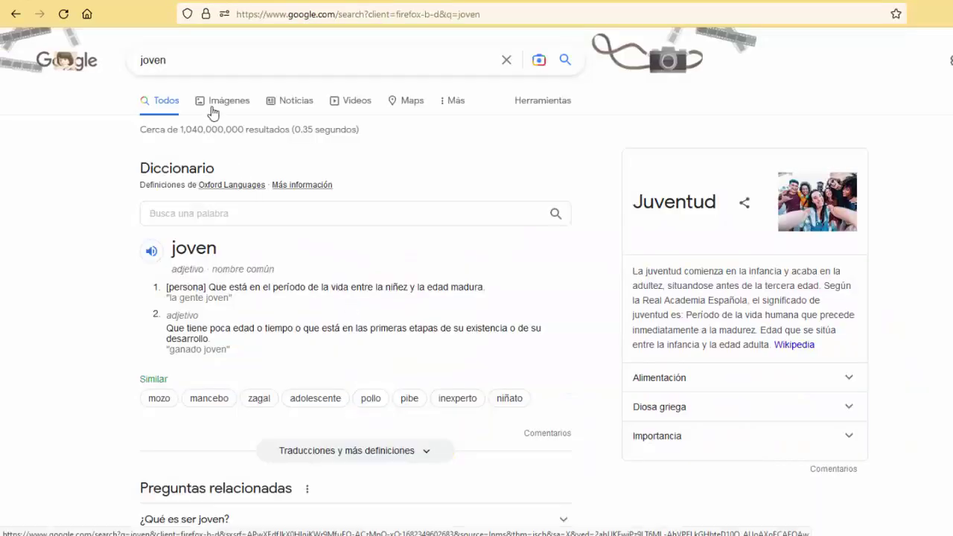
left_click(215, 110)
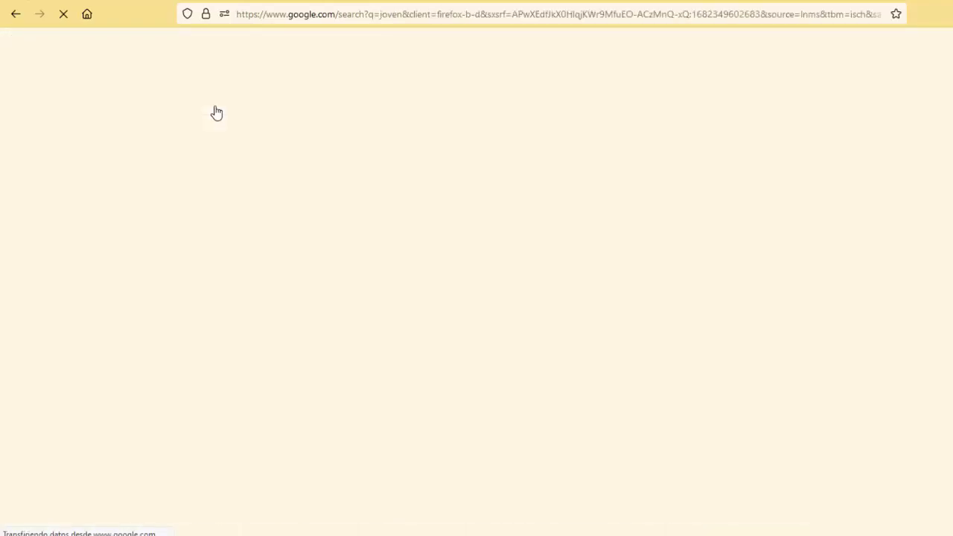
scroll(395, 228, "down", 1)
scroll(396, 228, "down", 2)
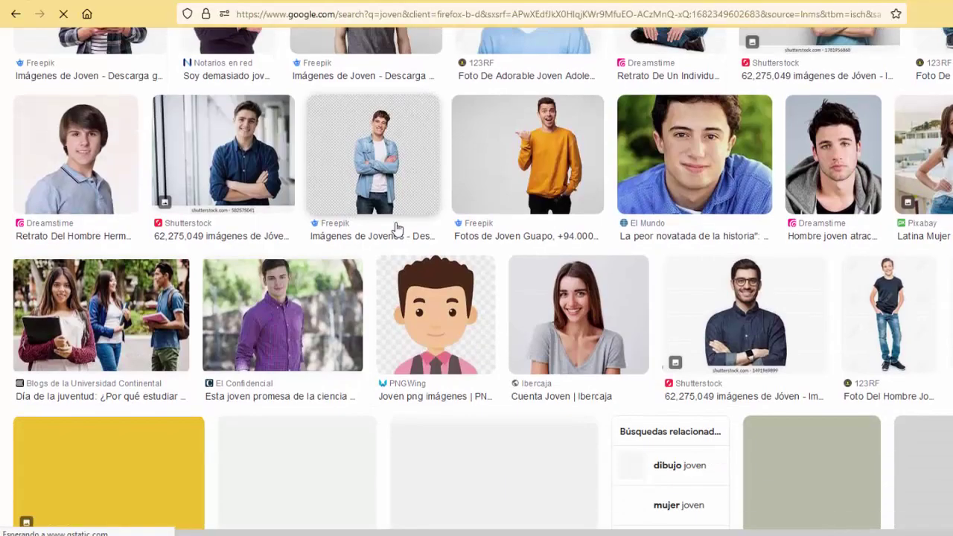
scroll(395, 228, "down", 1)
scroll(298, 223, "down", 2)
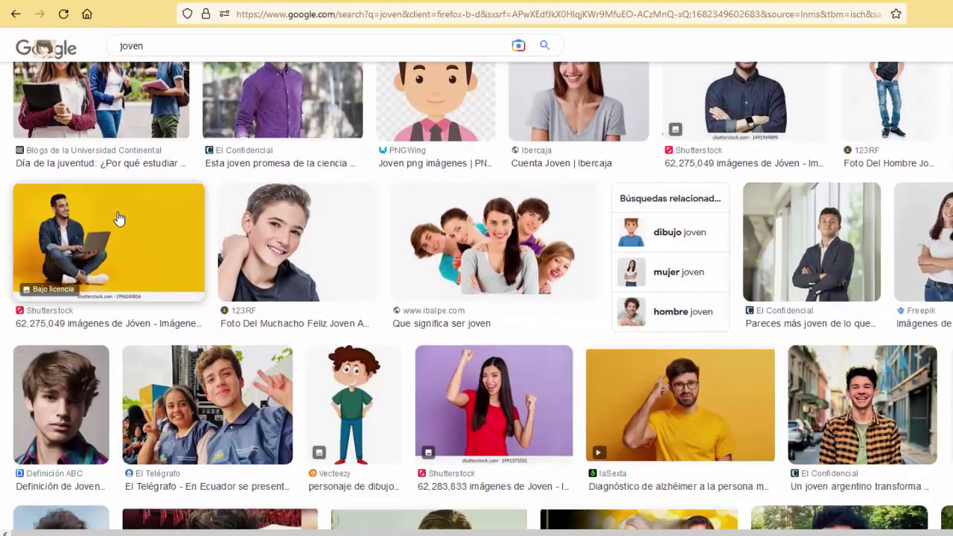
left_click(117, 218)
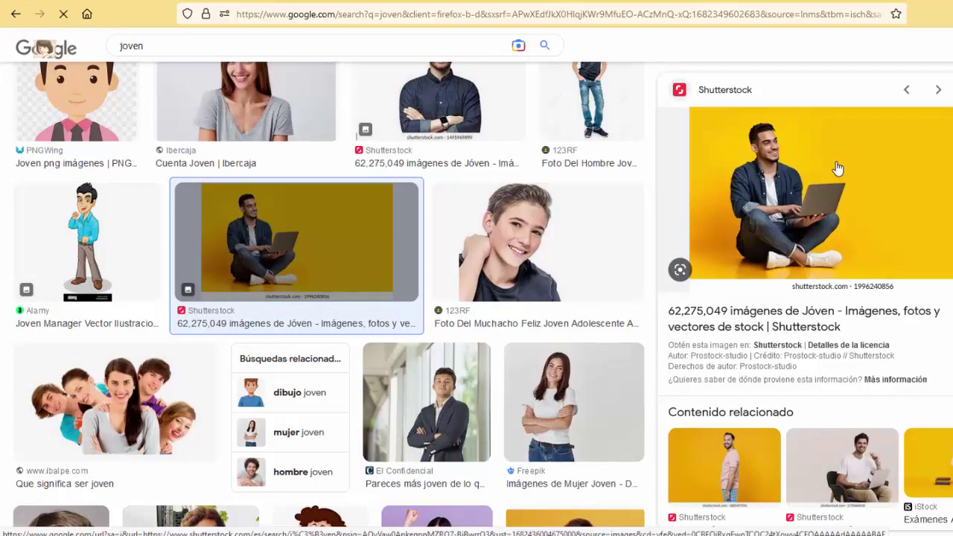
Save the previewed photo to the Desktop as 'joven'
right_click(837, 169)
left_click(840, 341)
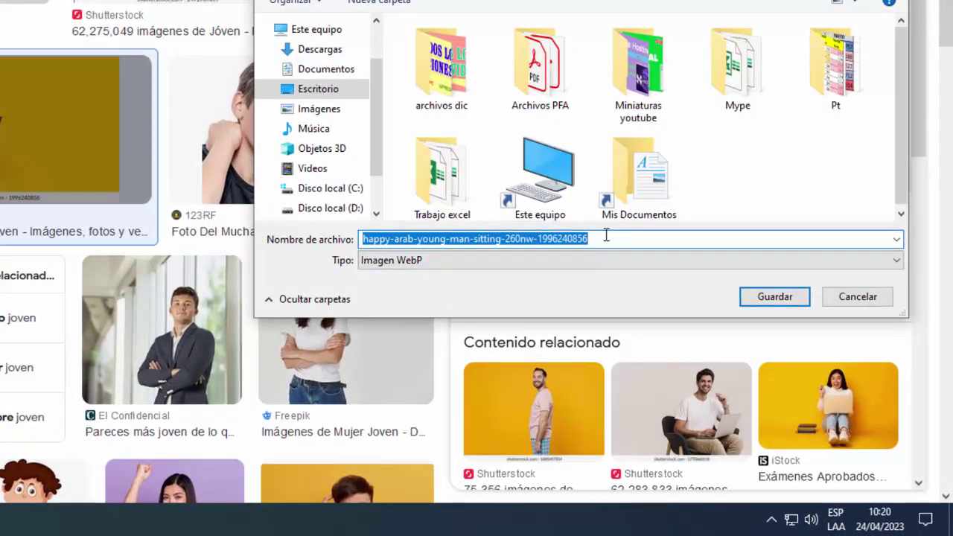
type("joven")
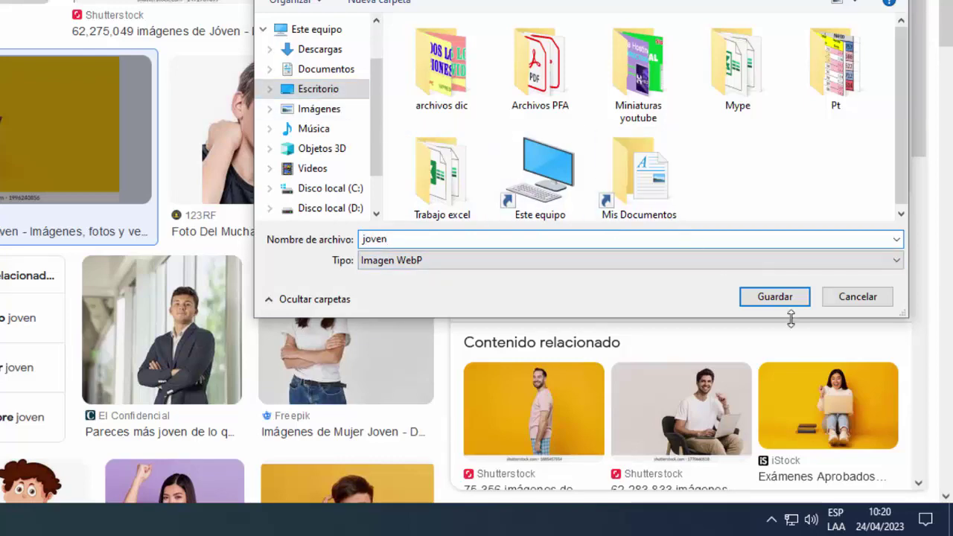
left_click(780, 298)
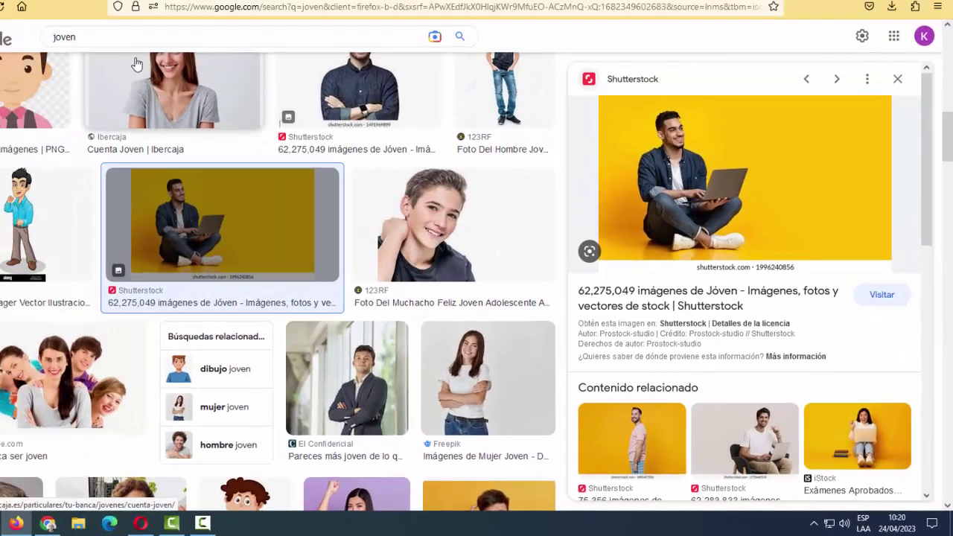
Search Google Images for 'campo' and preview the green field with a row of trees
left_click(109, 41)
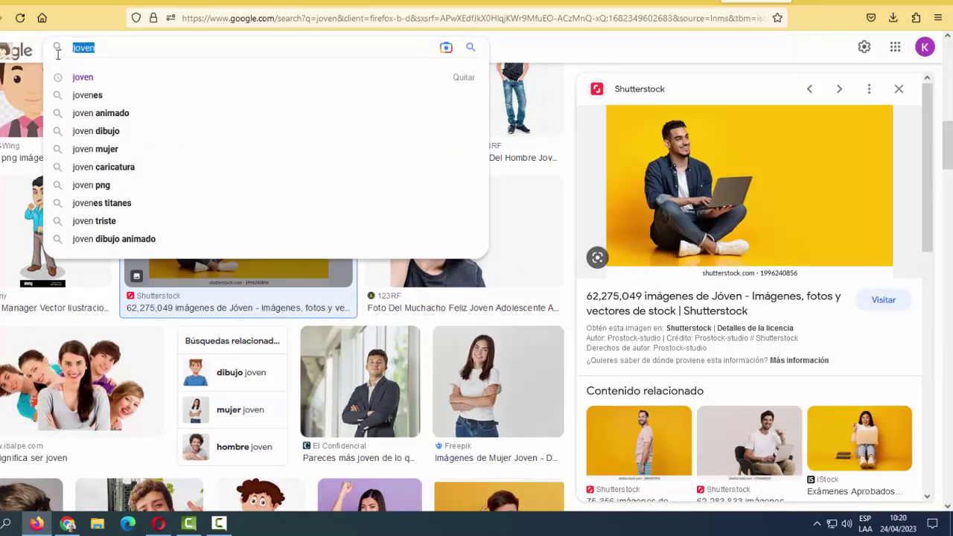
type("campo")
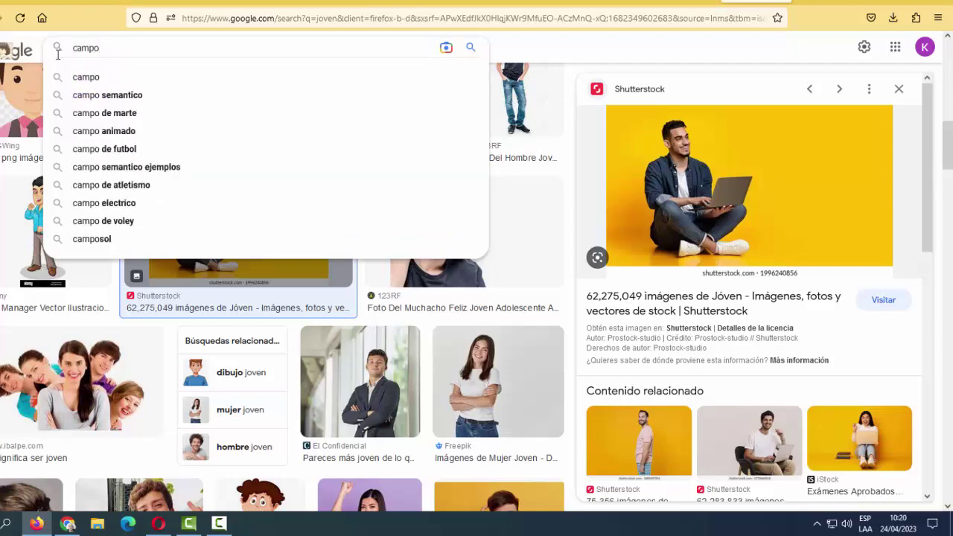
key("Return")
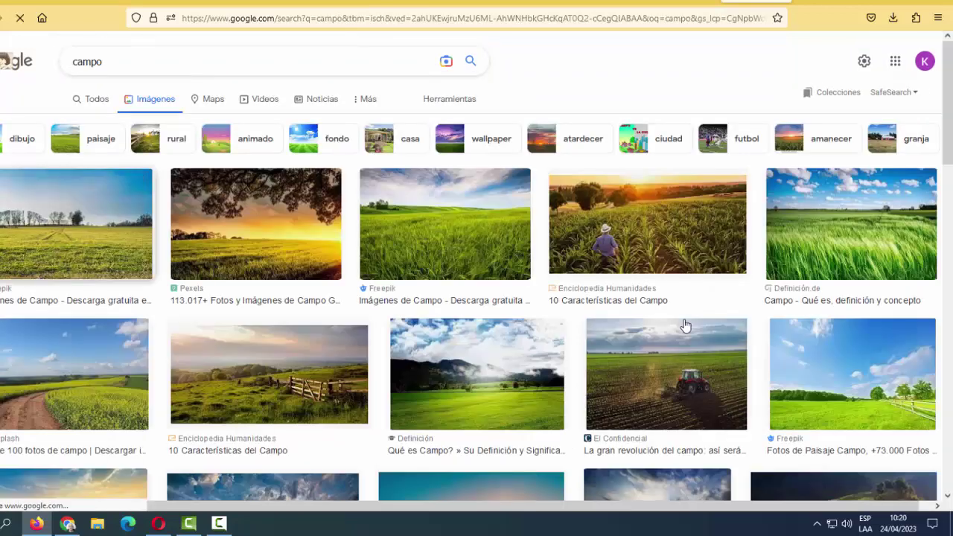
left_click(47, 220)
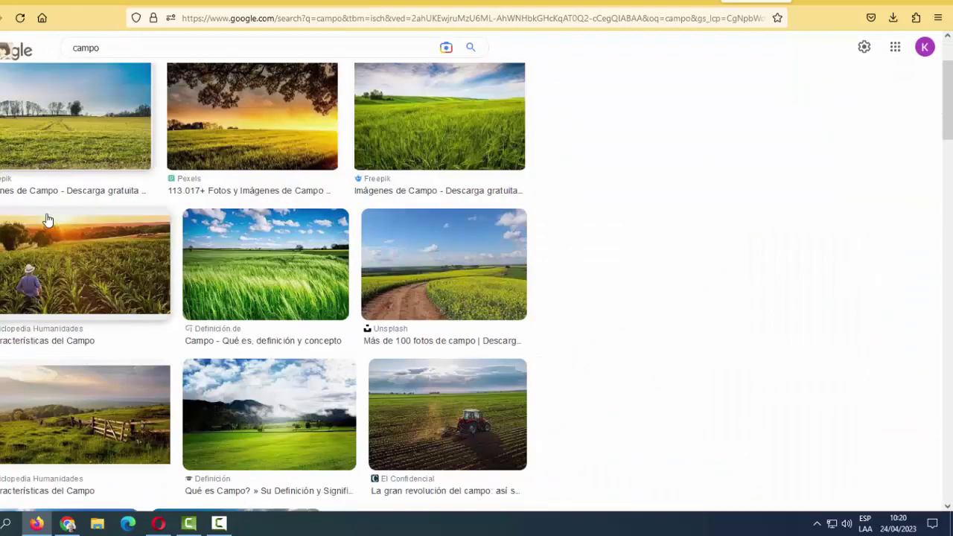
scroll(725, 346, "down", 2)
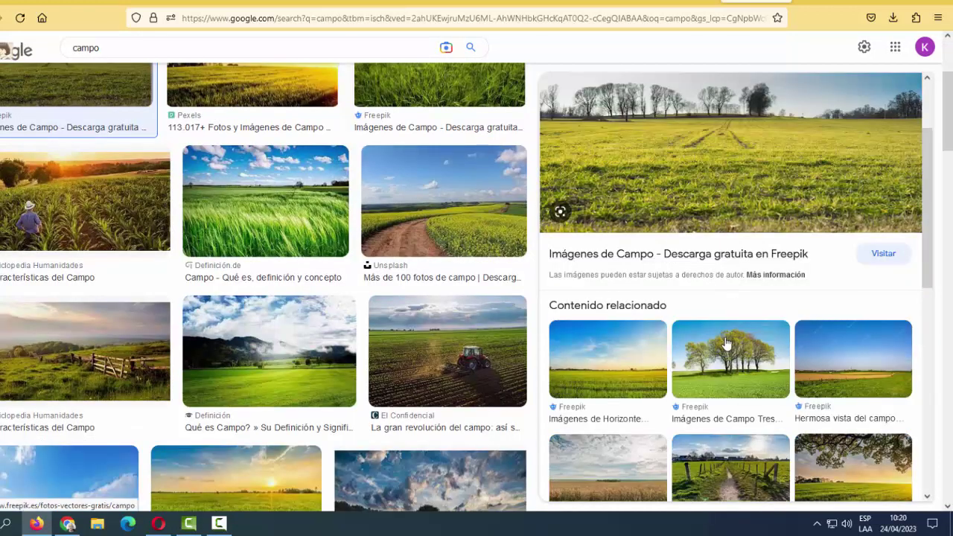
left_click(729, 363)
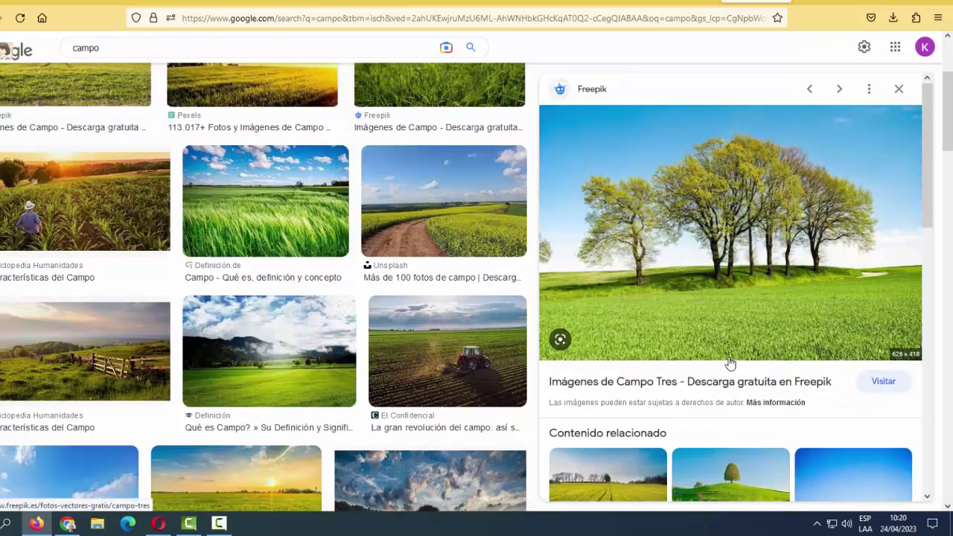
Save the trees photo to the Desktop as 'paisaje'
right_click(695, 212)
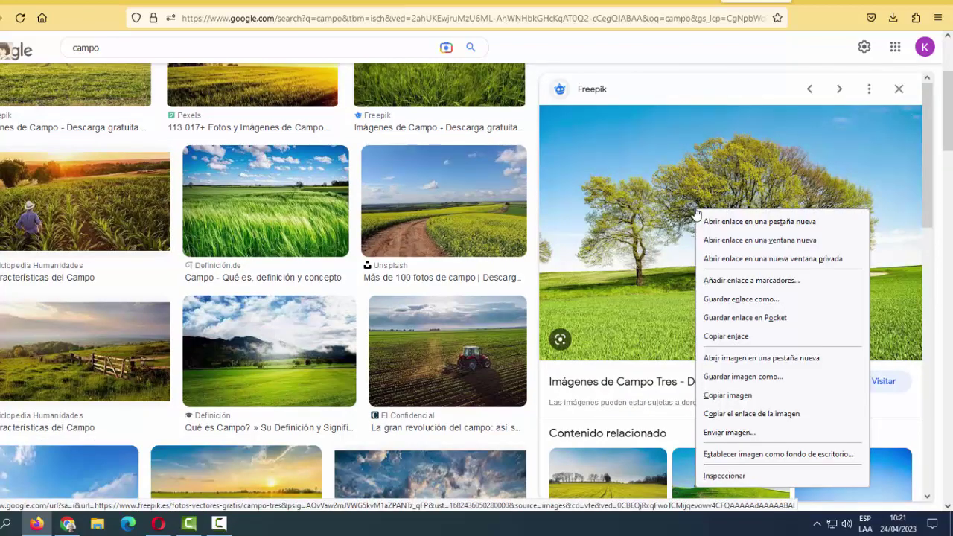
left_click(733, 376)
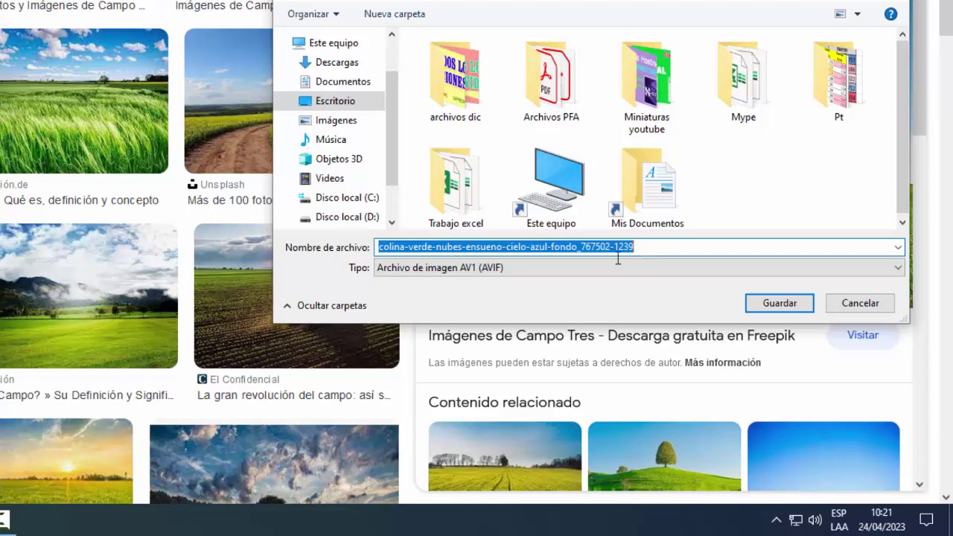
type("paisaje")
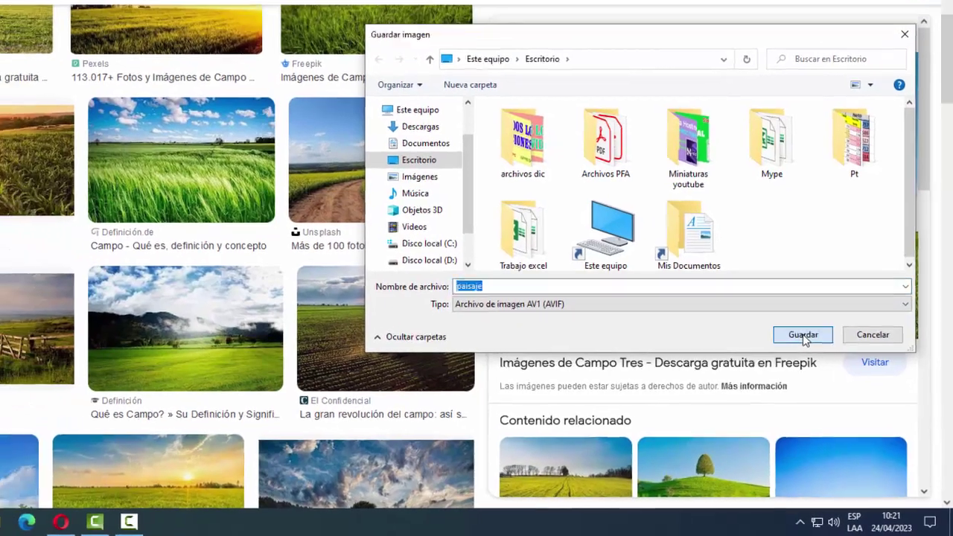
left_click(780, 303)
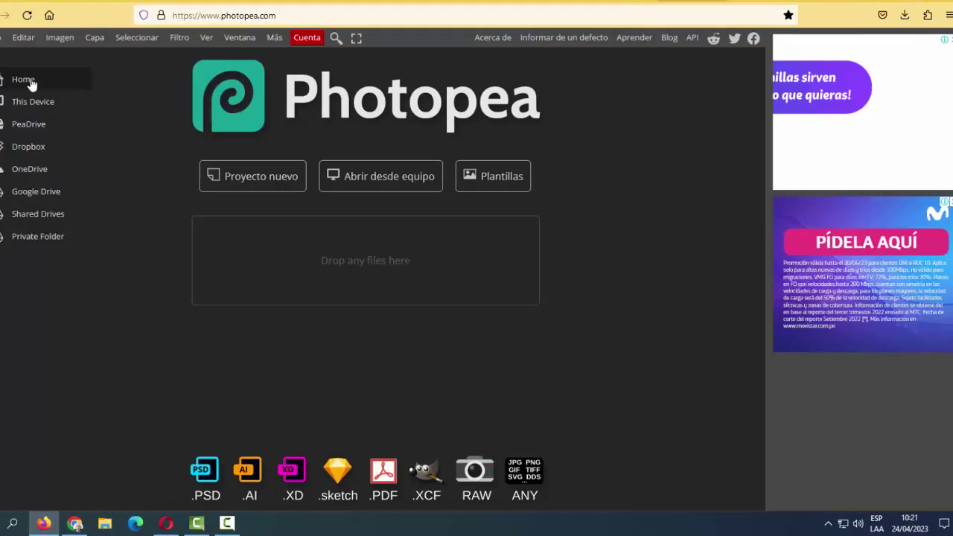
Open paisaje from the Escritorio folder through Archivo > Abrir
left_click(17, 37)
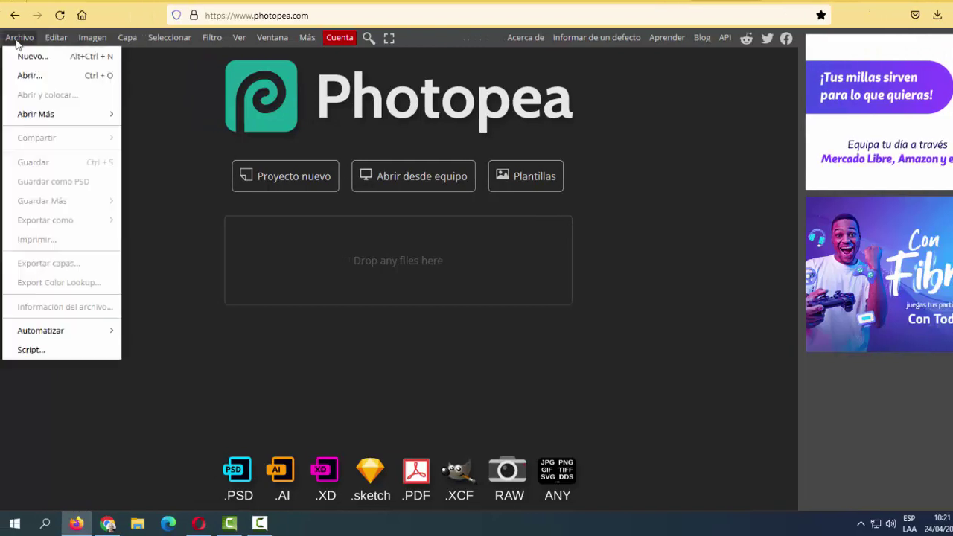
left_click(24, 75)
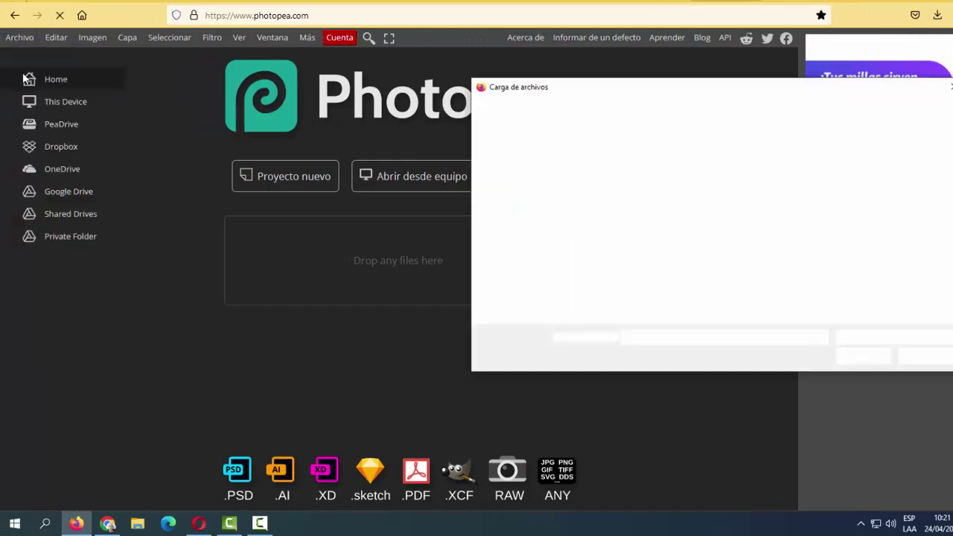
left_click(519, 201)
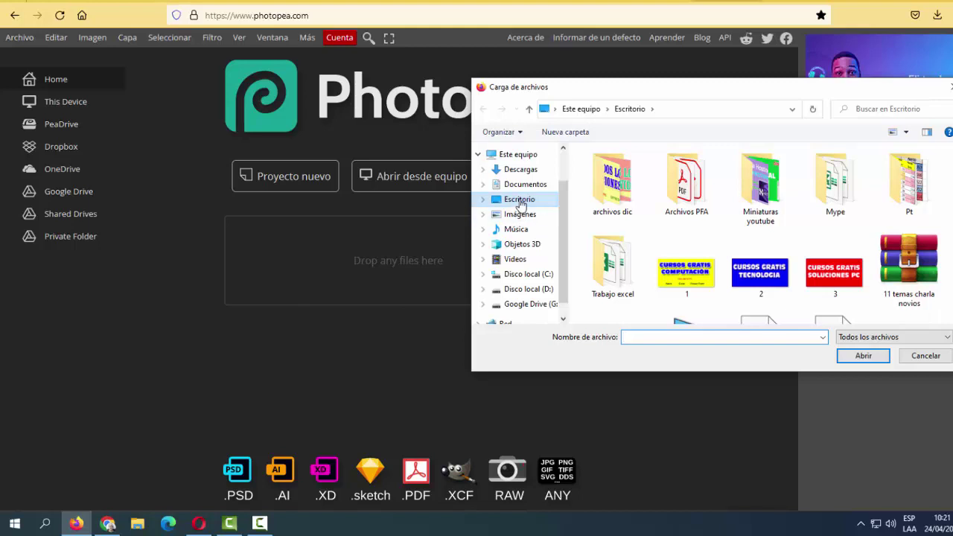
left_click_drag(947, 176, 944, 268)
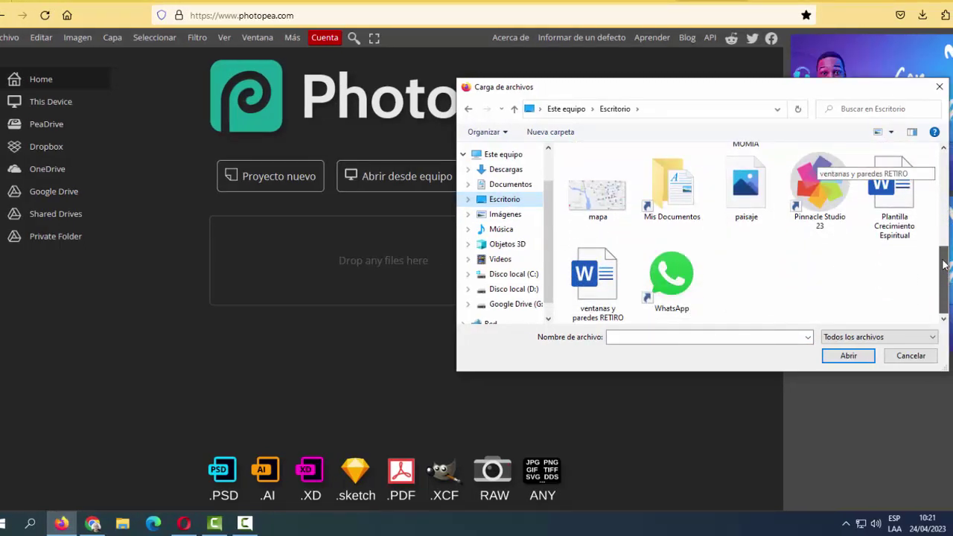
left_click_drag(944, 268, 948, 249)
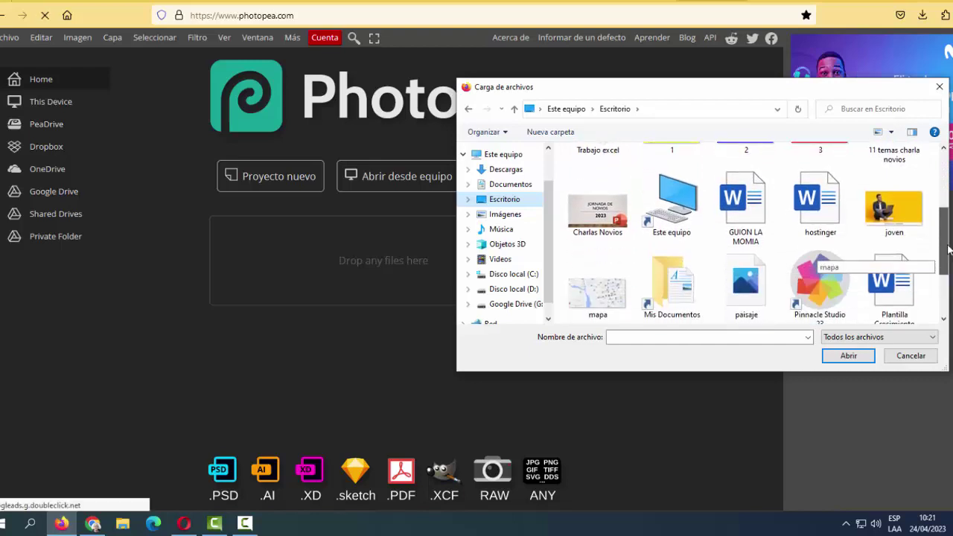
left_click(895, 210)
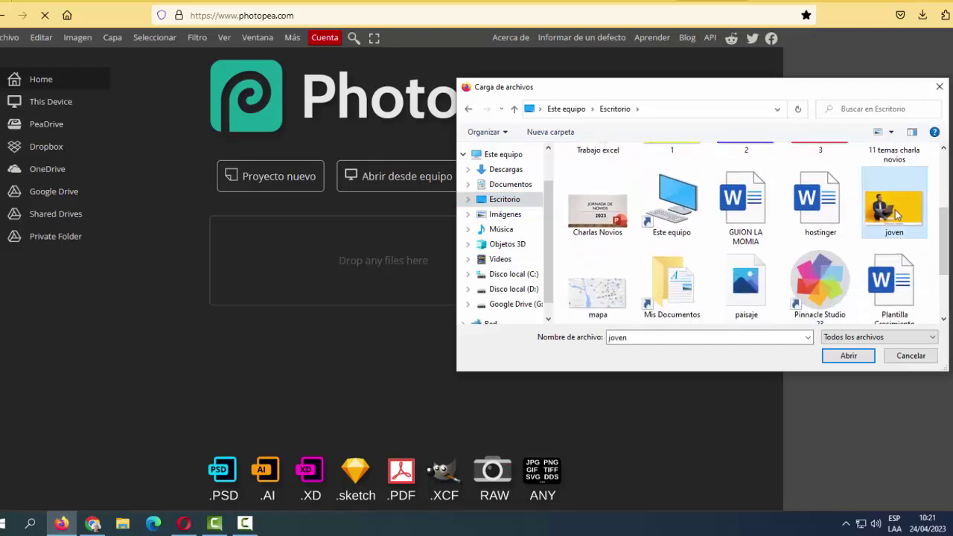
left_click(742, 282)
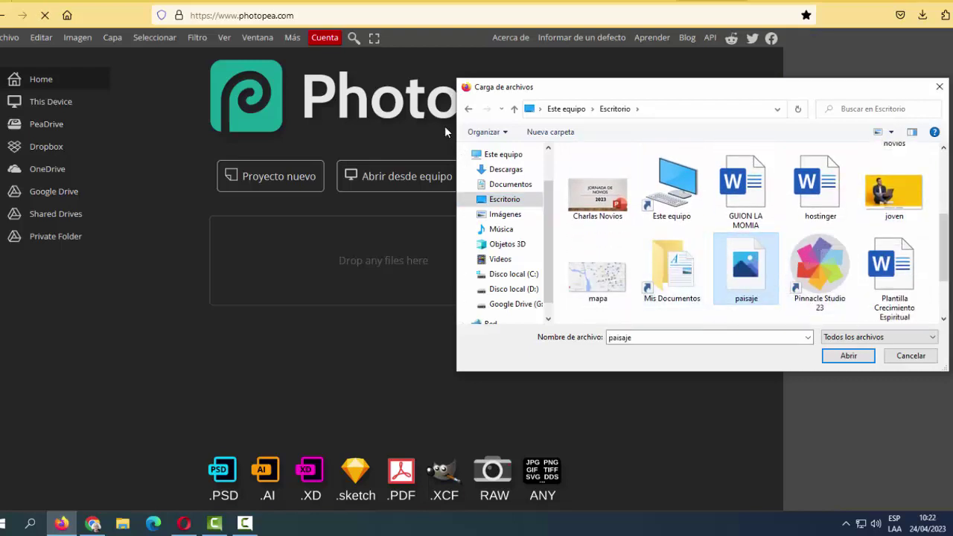
left_click(847, 356)
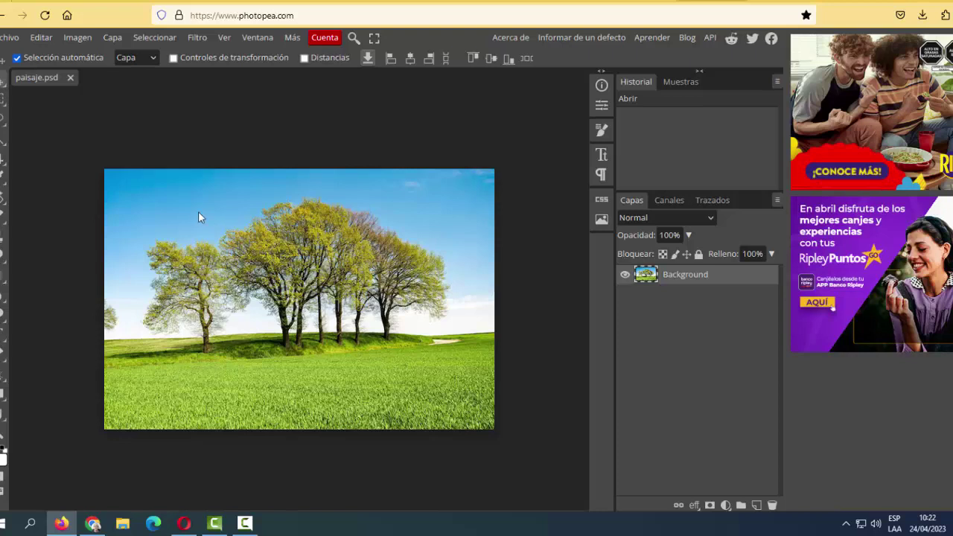
Open joven with Ctrl+O as a second document and collapse the side panels
left_click(10, 40)
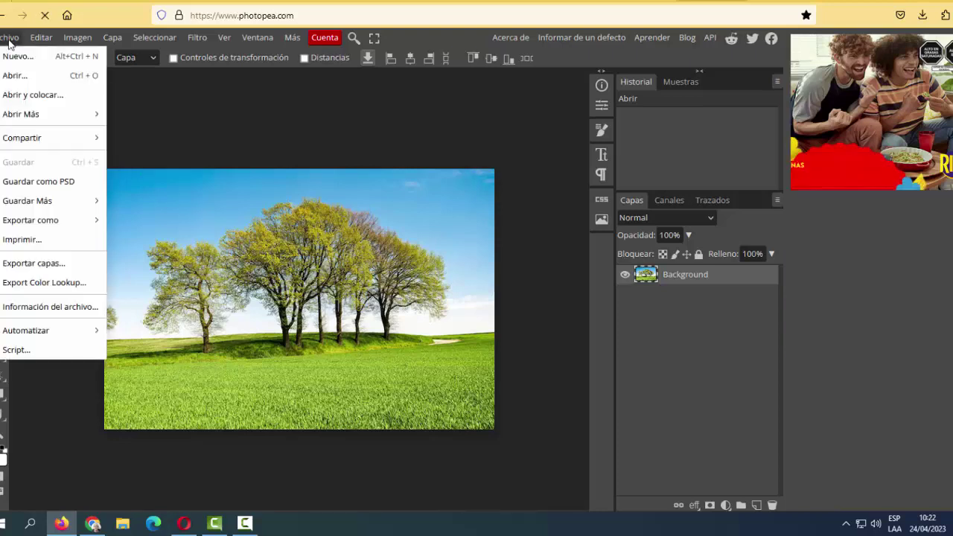
key("ctrl+o")
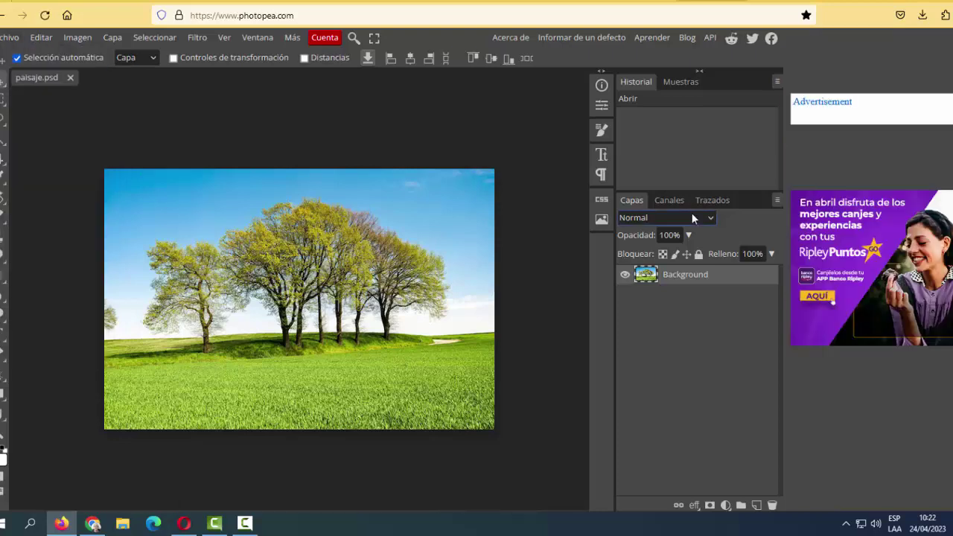
scroll(940, 173, "down", 1)
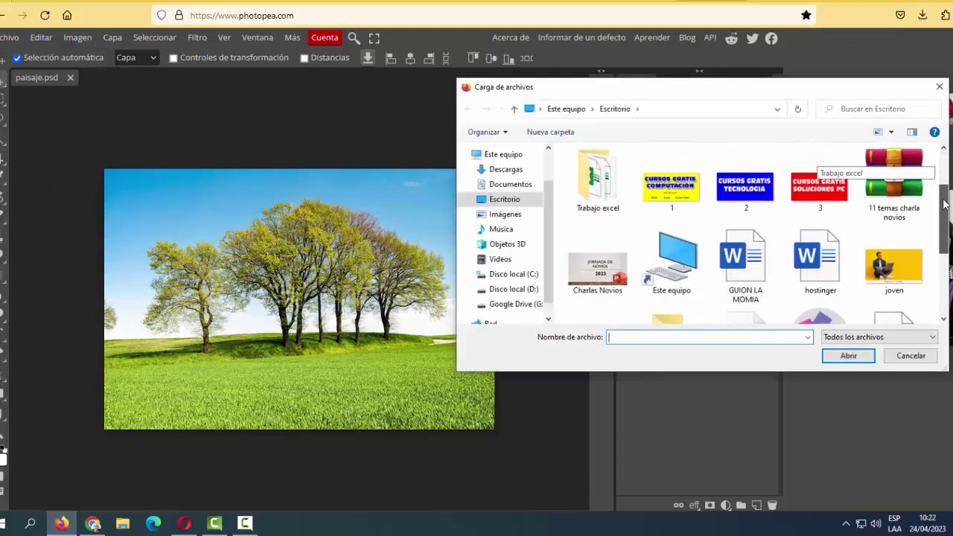
left_click(871, 271)
left_click(849, 355)
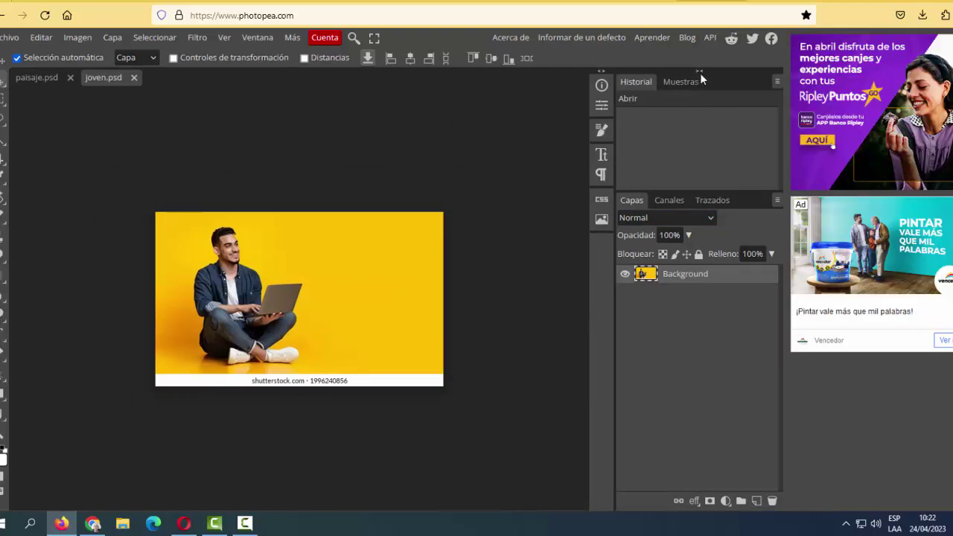
left_click(700, 78)
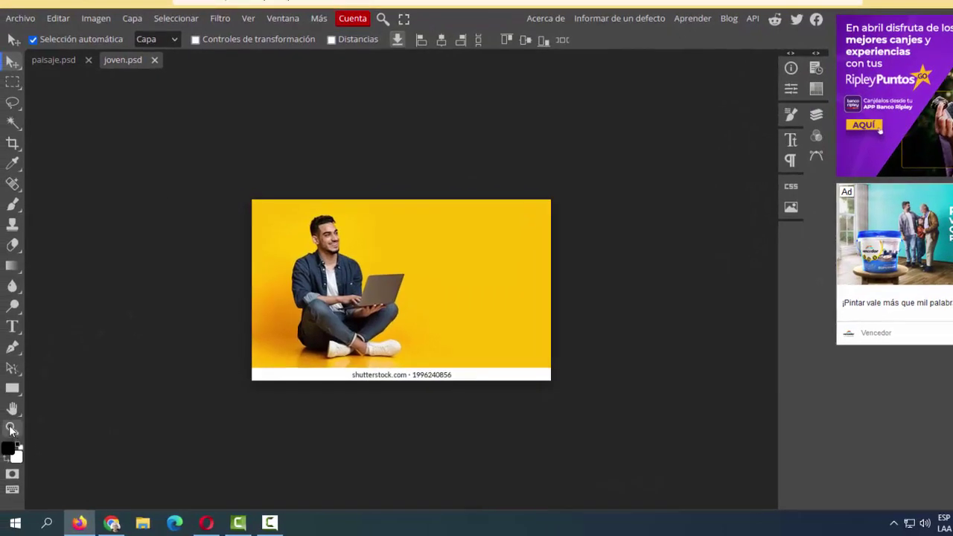
Zoom into the joven photo and paint a Quick Selection over the man and laptop
left_click(11, 429)
left_click(366, 291)
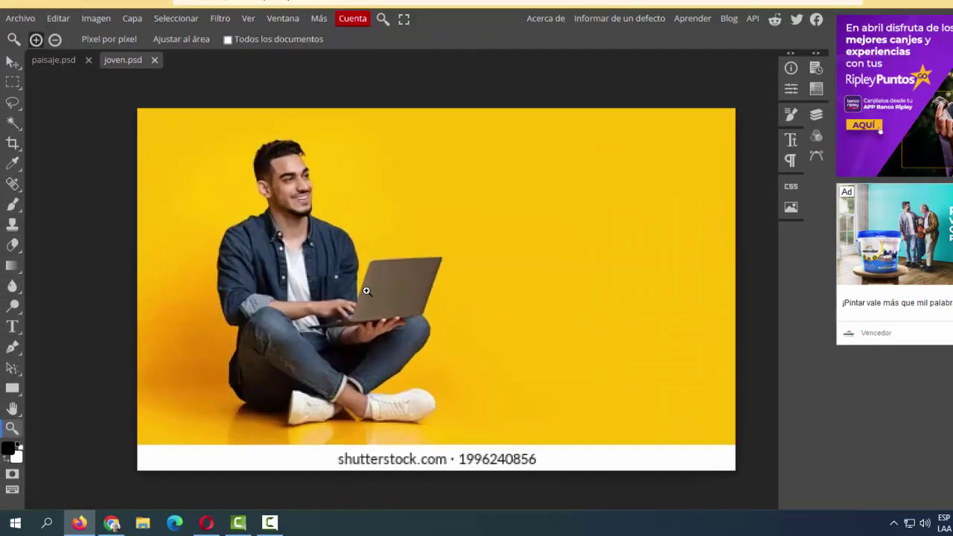
left_click(13, 121)
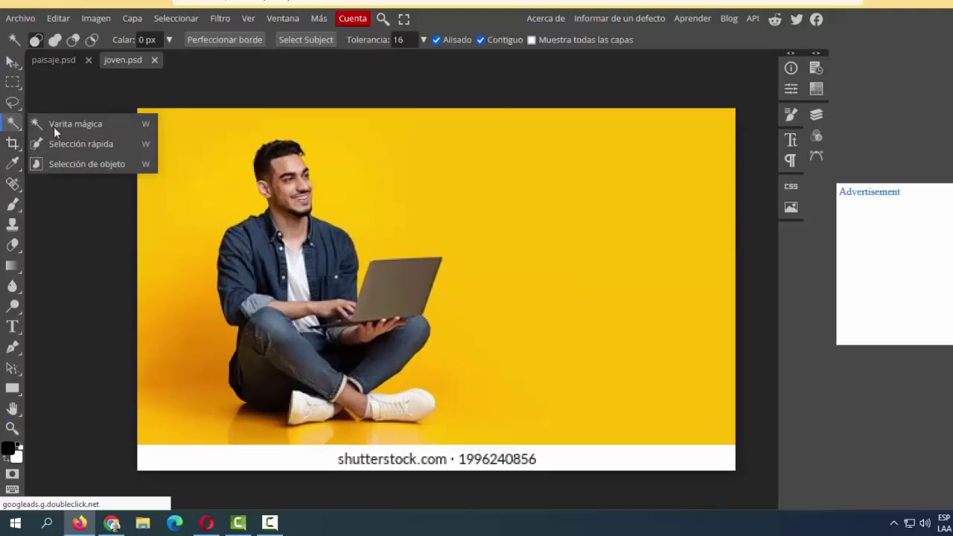
left_click(65, 143)
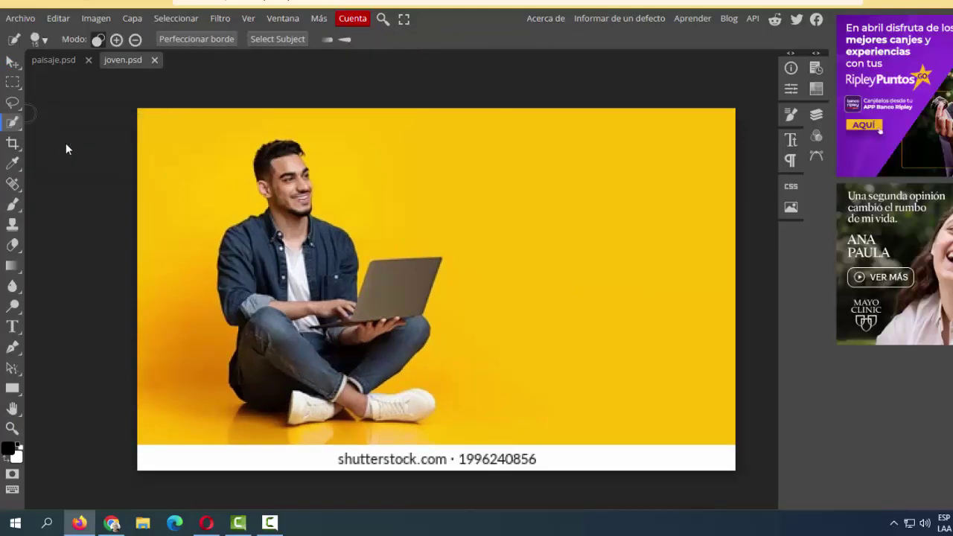
left_click_drag(300, 303, 288, 282)
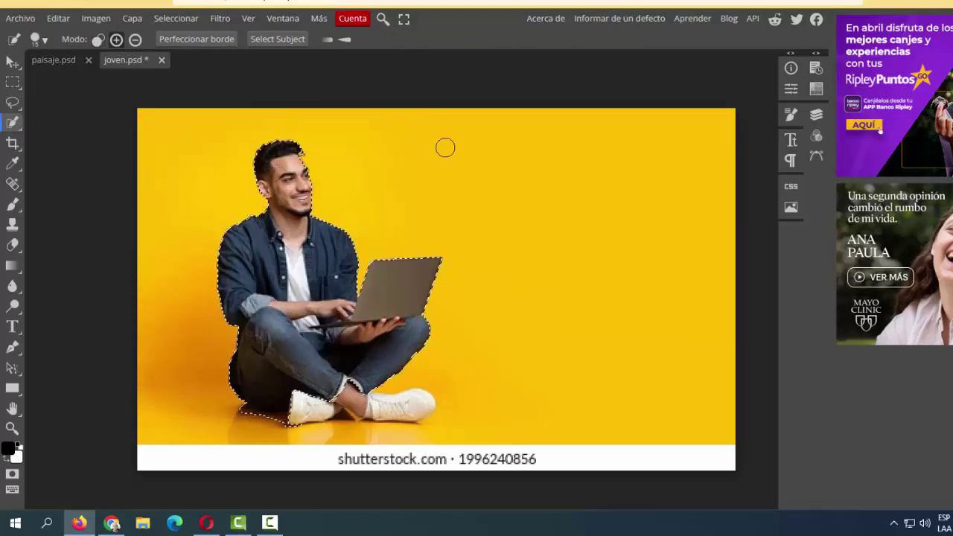
Shrink the selection brush to 6 px and add the man's ankles and feet
left_click(45, 41)
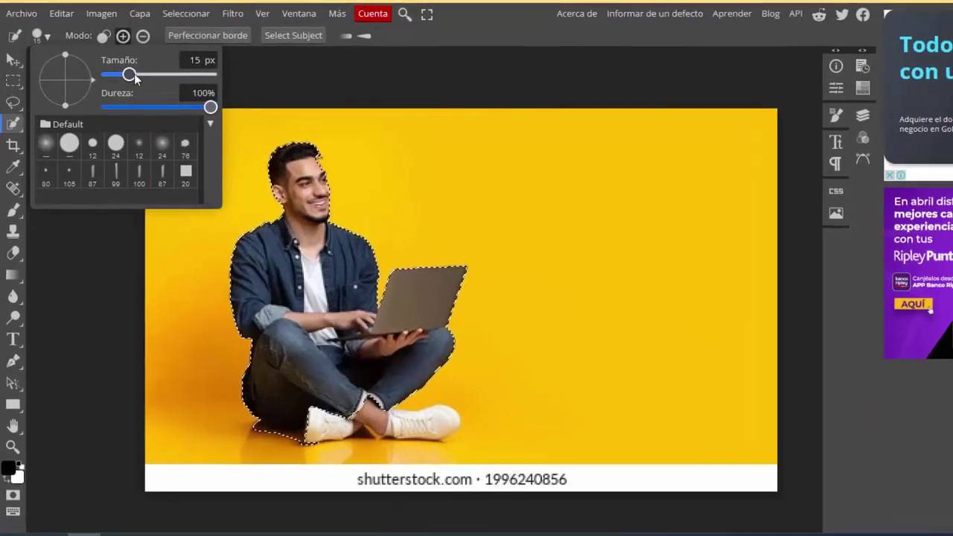
mouse_move(139, 72)
left_mouse_down()
mouse_move(123, 76)
mouse_move(133, 74)
left_mouse_up()
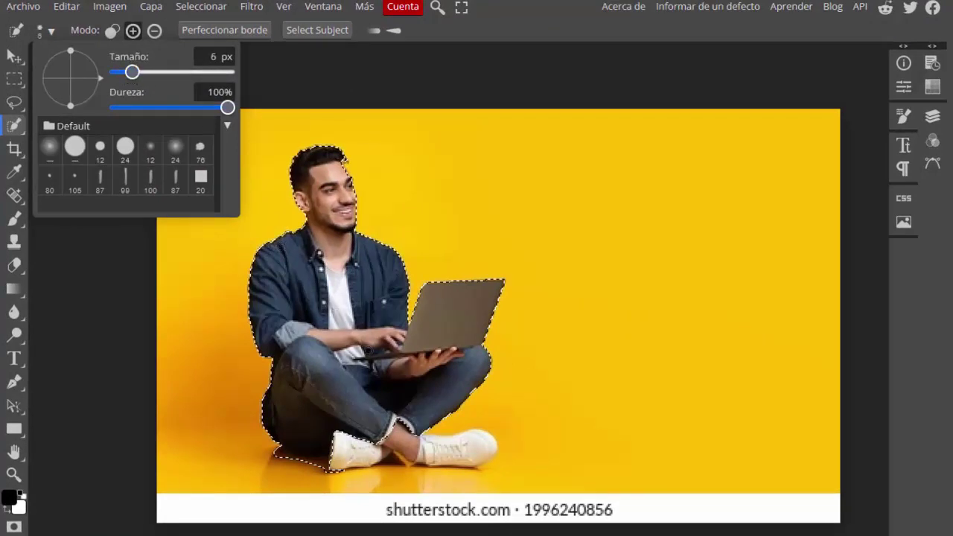
key("Escape")
left_click(401, 434)
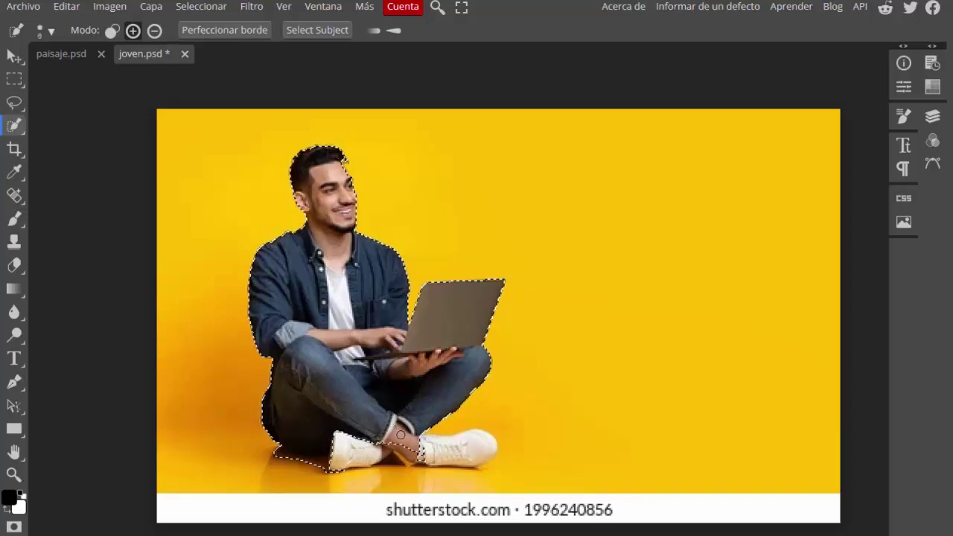
left_click_drag(417, 441, 433, 444)
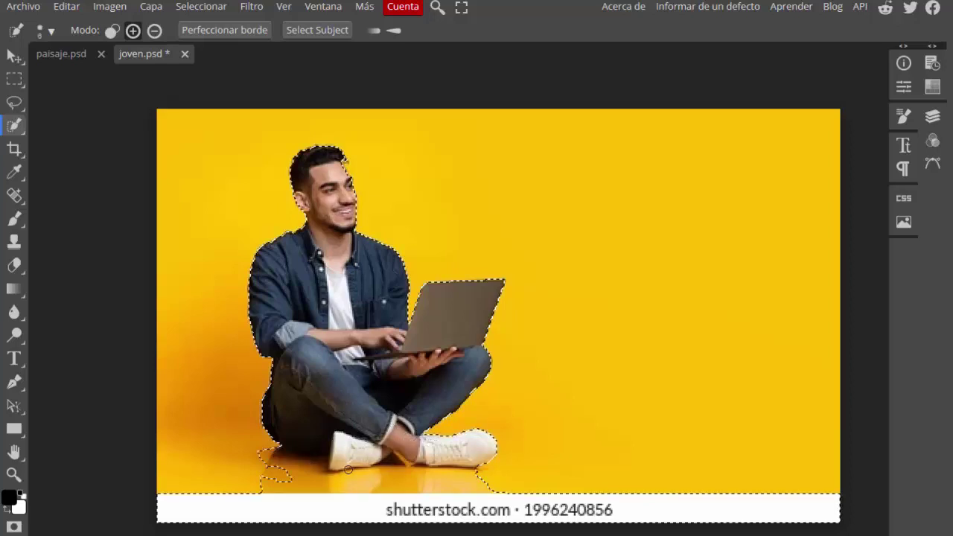
Subtract the floor below the man from the selection and copy it
left_click(155, 32)
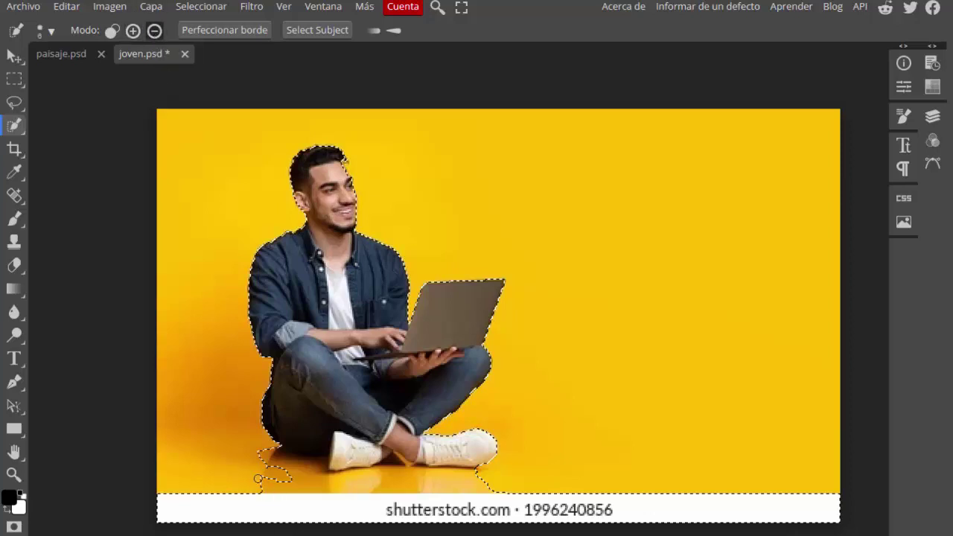
left_click_drag(200, 494, 240, 508)
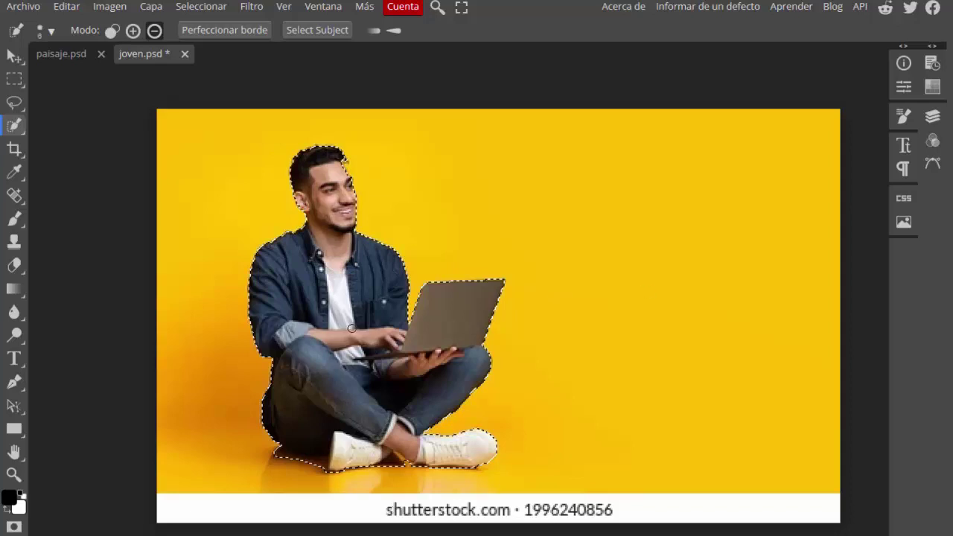
key("alt")
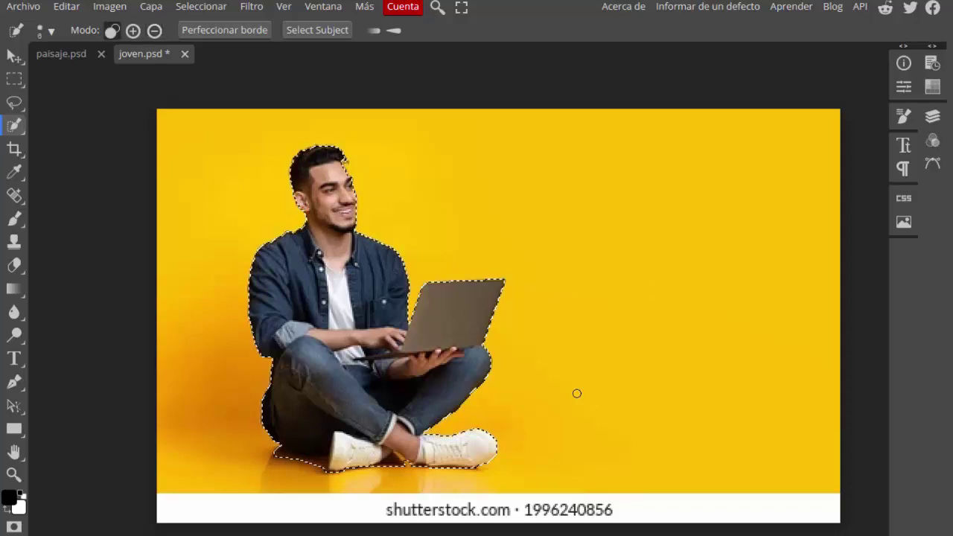
key("ctrl+c")
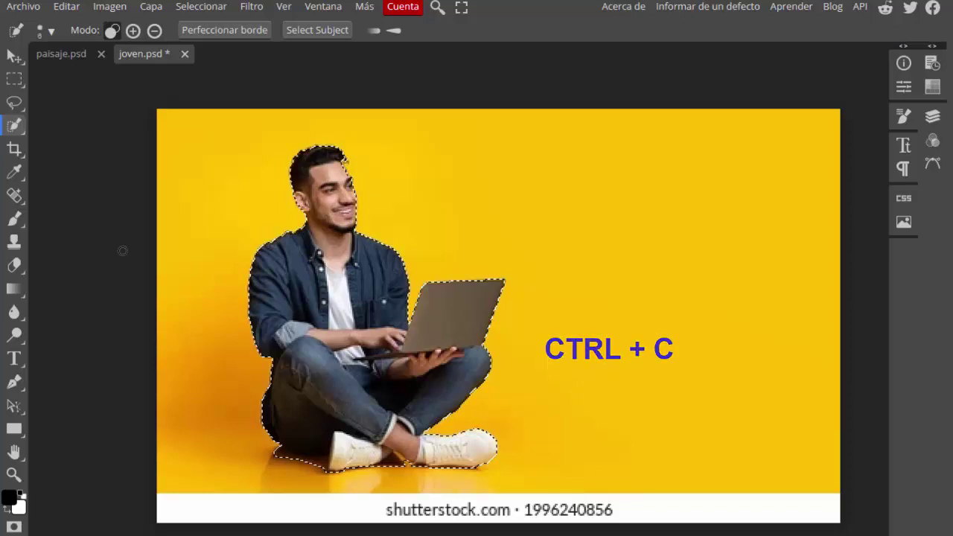
Paste the man into the paisaje document and drag him to the field's lower-left
left_click(64, 54)
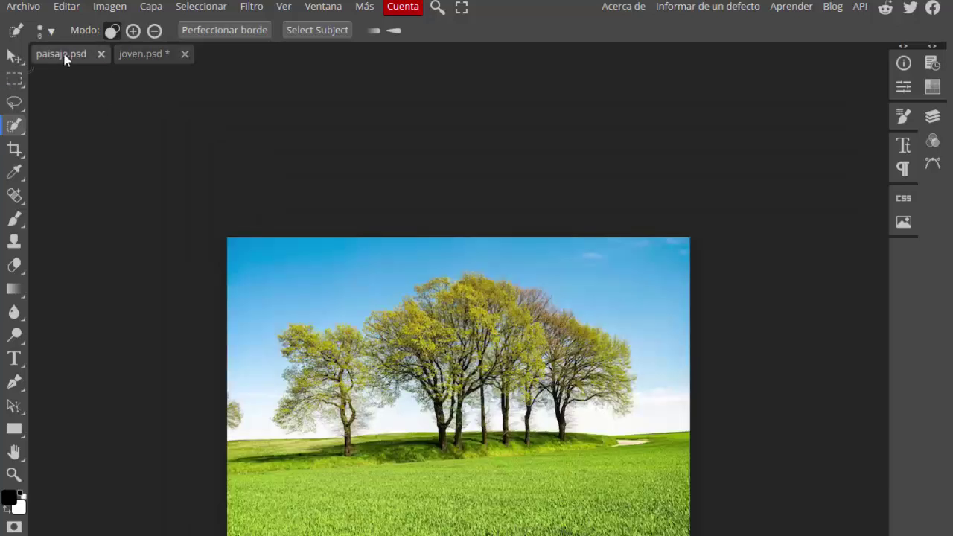
key("ctrl+v")
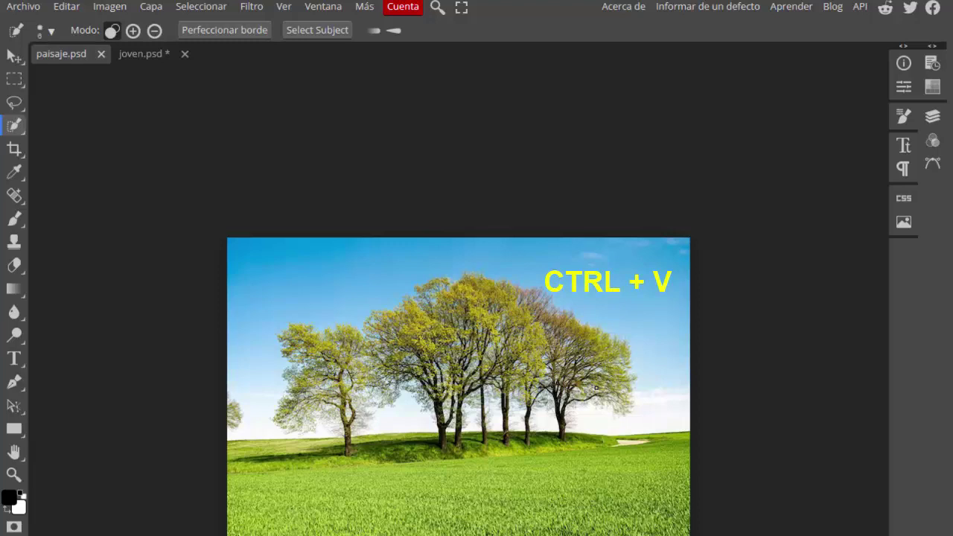
key("ctrl+v")
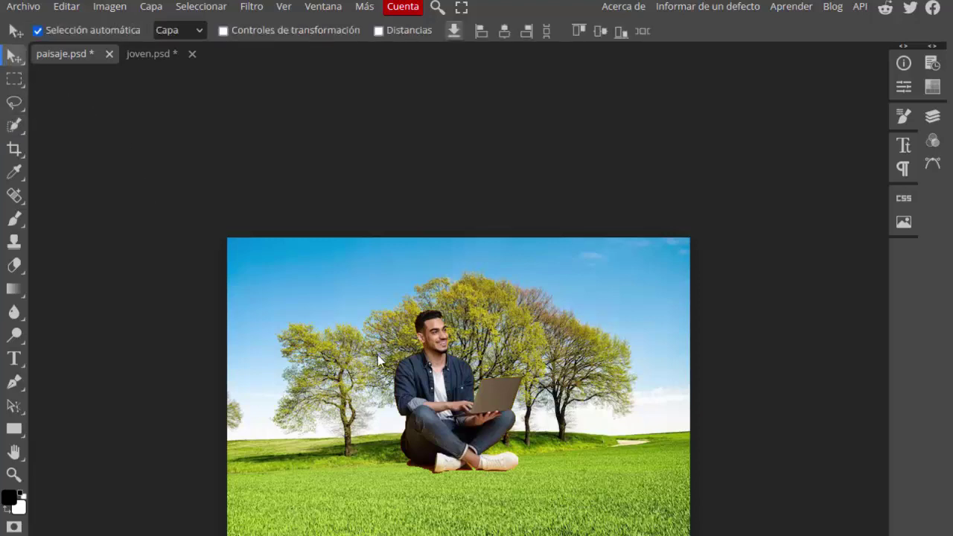
left_click_drag(429, 383, 298, 445)
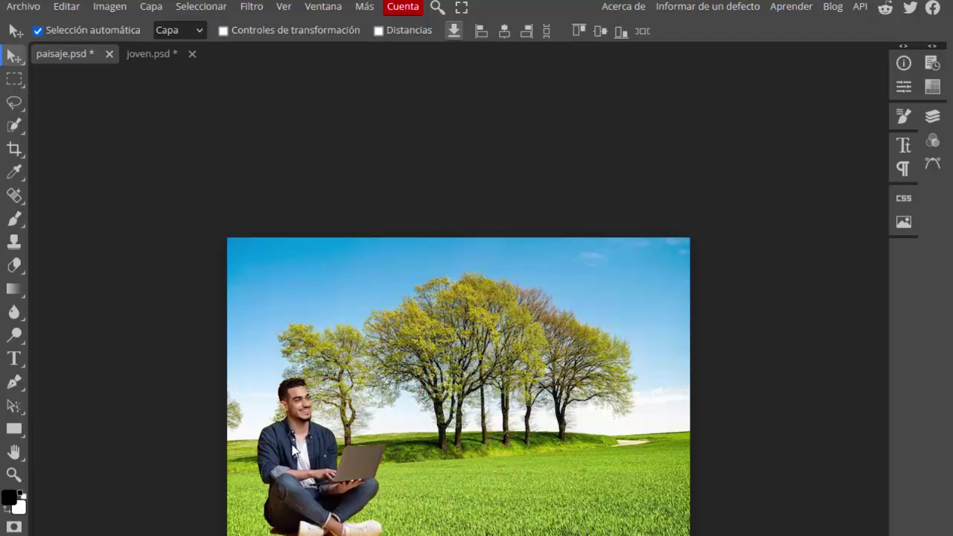
mouse_move(298, 445)
left_mouse_down()
mouse_move(585, 405)
mouse_move(274, 454)
left_mouse_up()
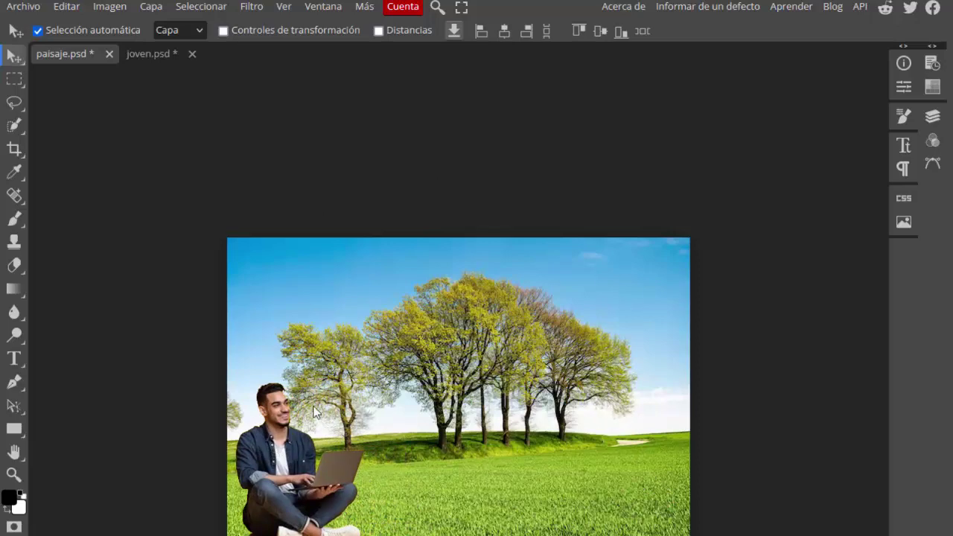
left_click(14, 474)
left_click(450, 370)
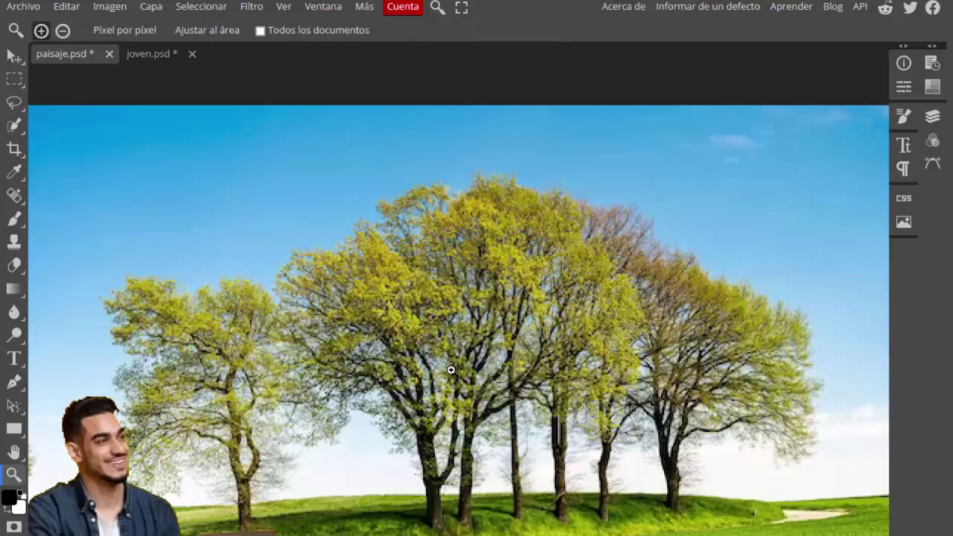
scroll(450, 370, "down", 2)
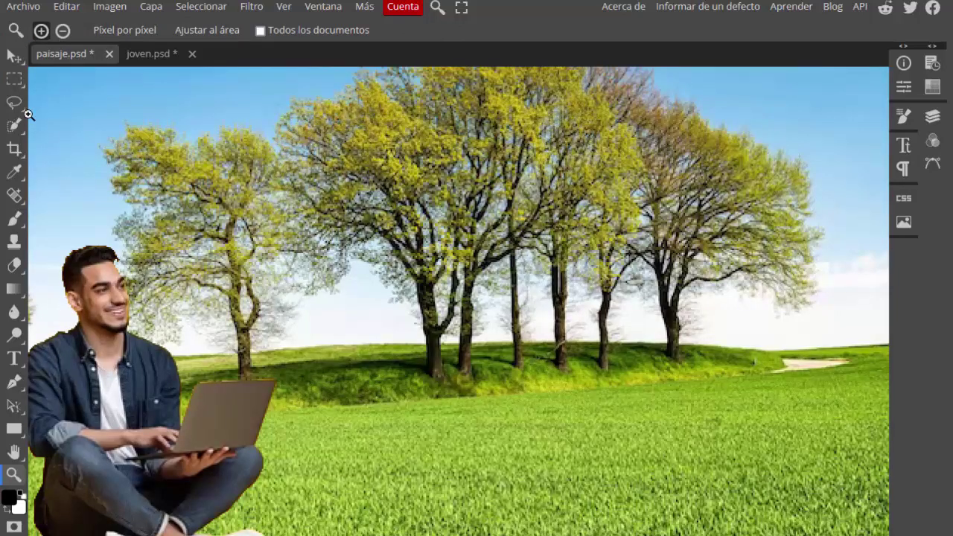
left_click(13, 57)
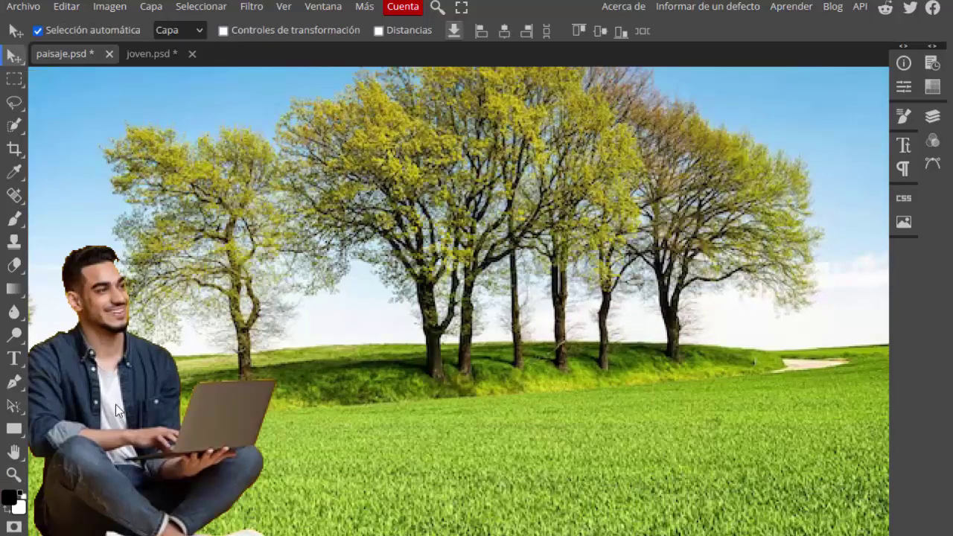
Free-transform the man down to about 78.61% and shift him slightly right
left_click(67, 7)
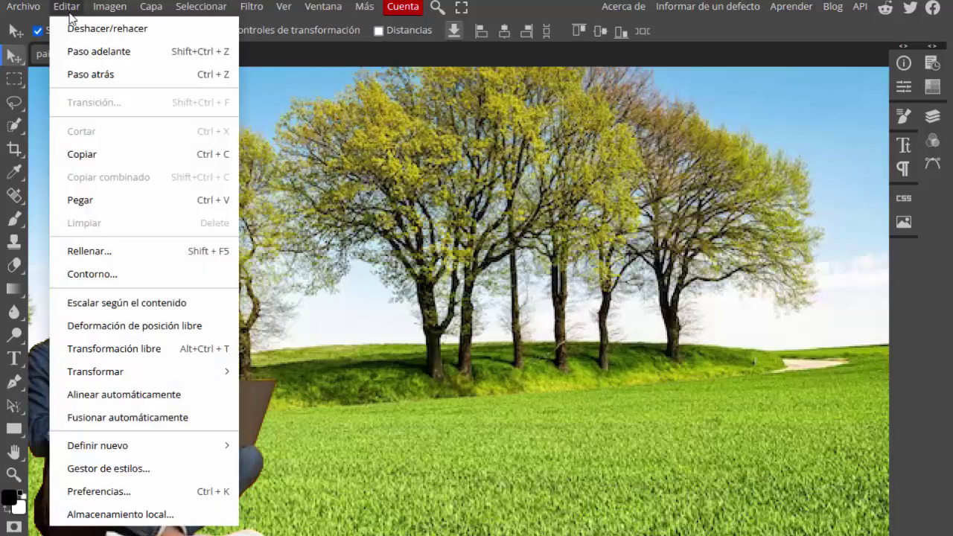
left_click(175, 347)
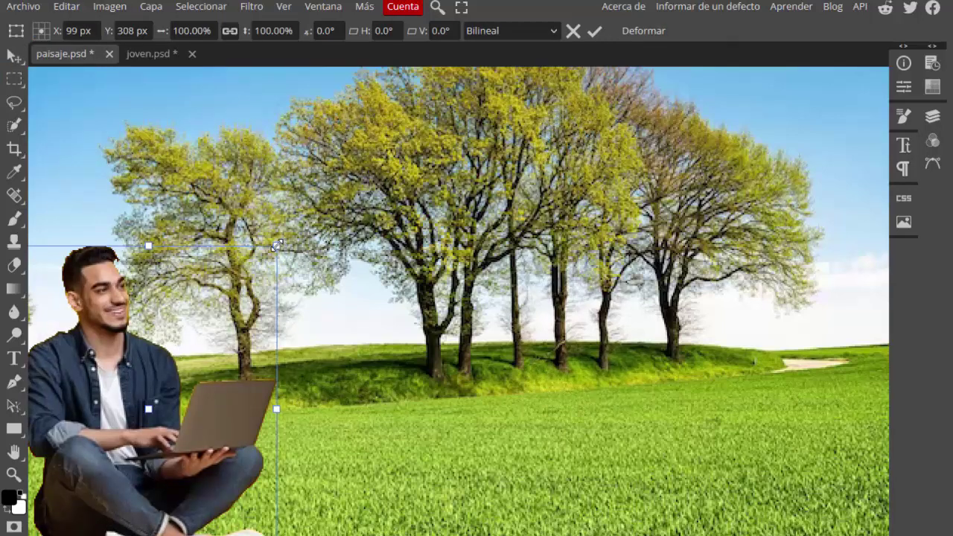
left_click_drag(277, 244, 222, 339)
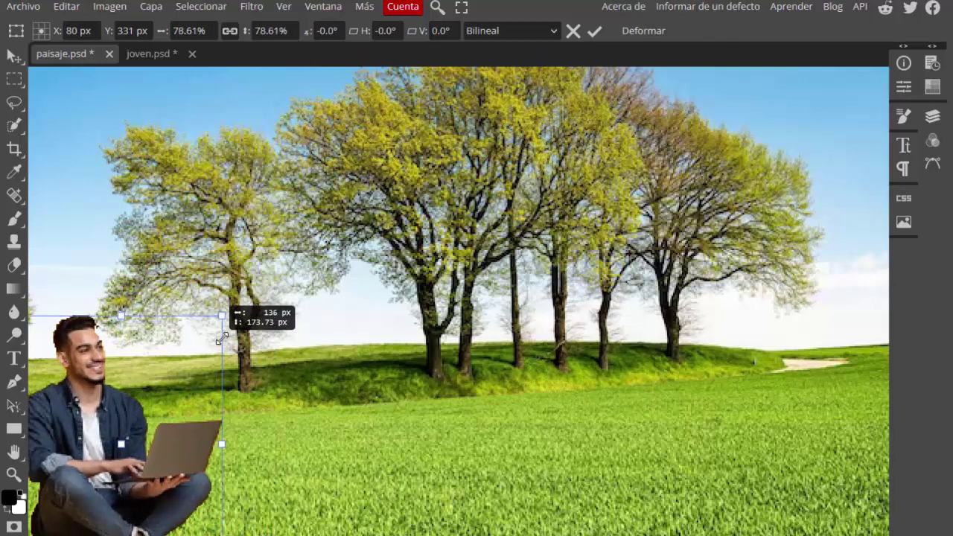
mouse_move(118, 443)
left_mouse_down()
mouse_move(186, 436)
mouse_move(174, 443)
left_mouse_up()
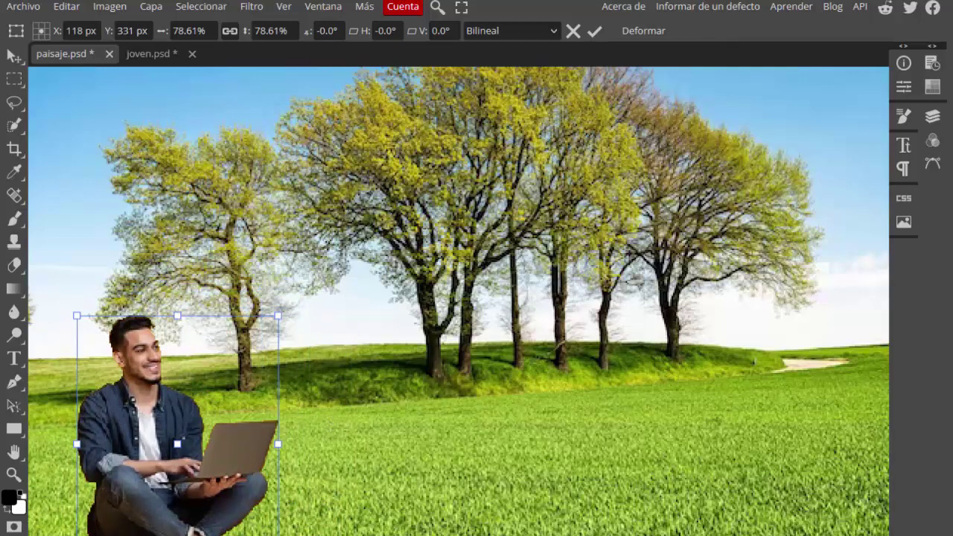
left_click(12, 57)
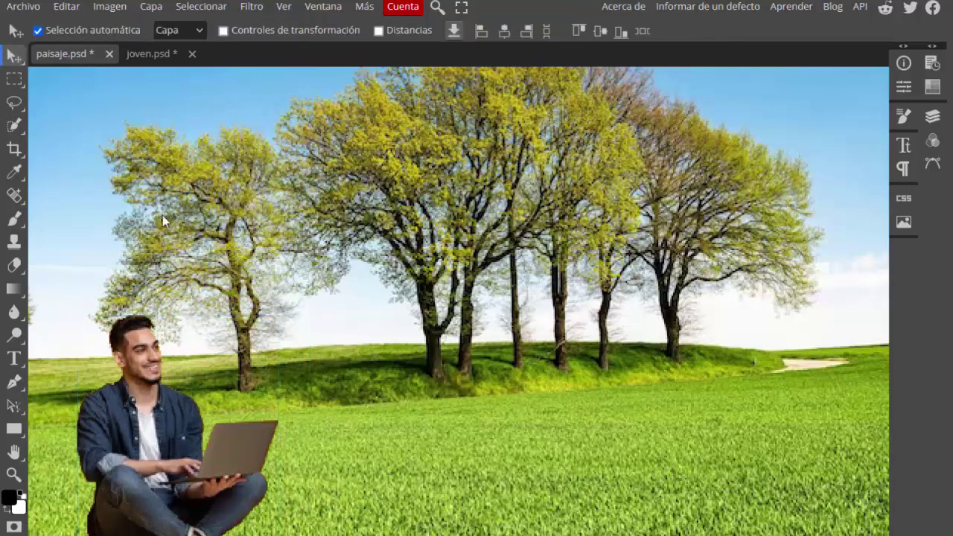
left_click(14, 474)
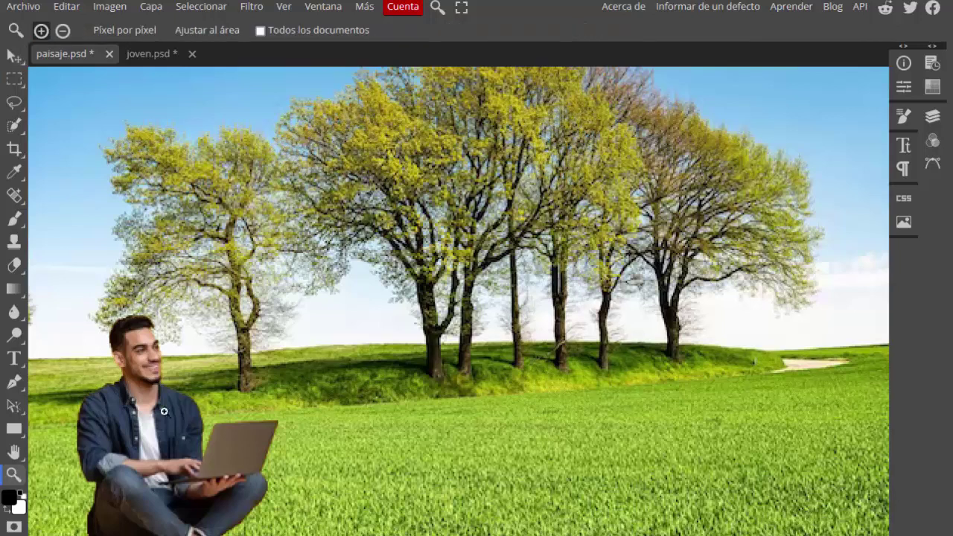
right_click(394, 293)
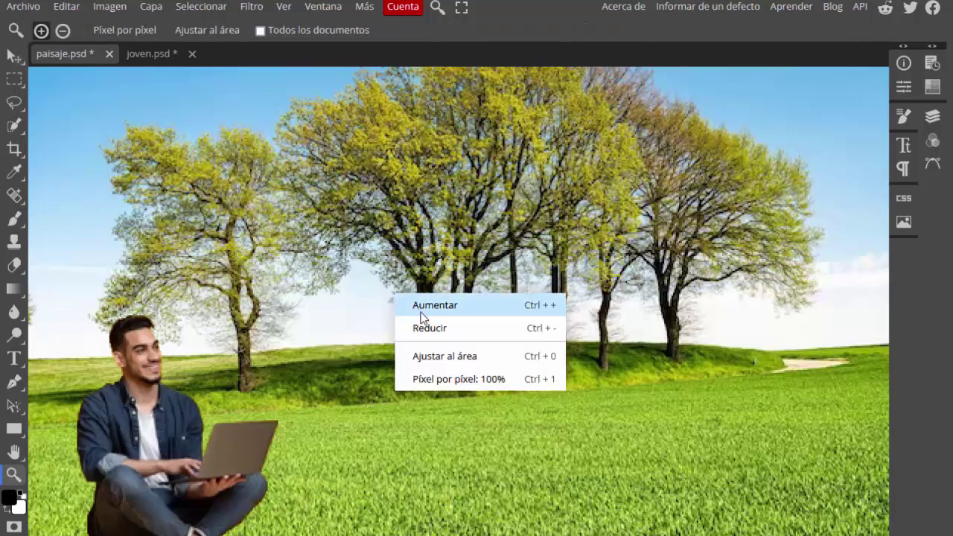
left_click(435, 329)
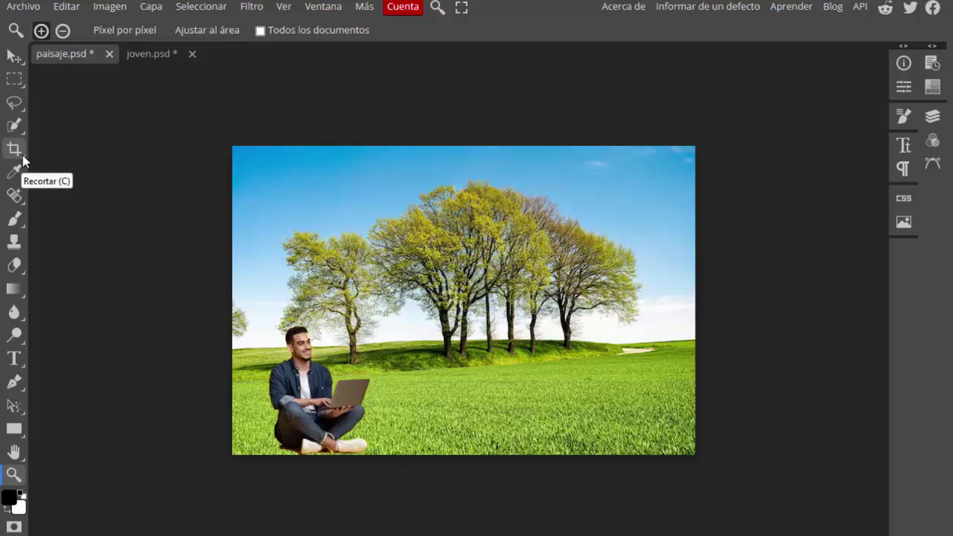
Crop roughly 37 px of sky off the top of the composite
left_click(22, 160)
left_click(57, 150)
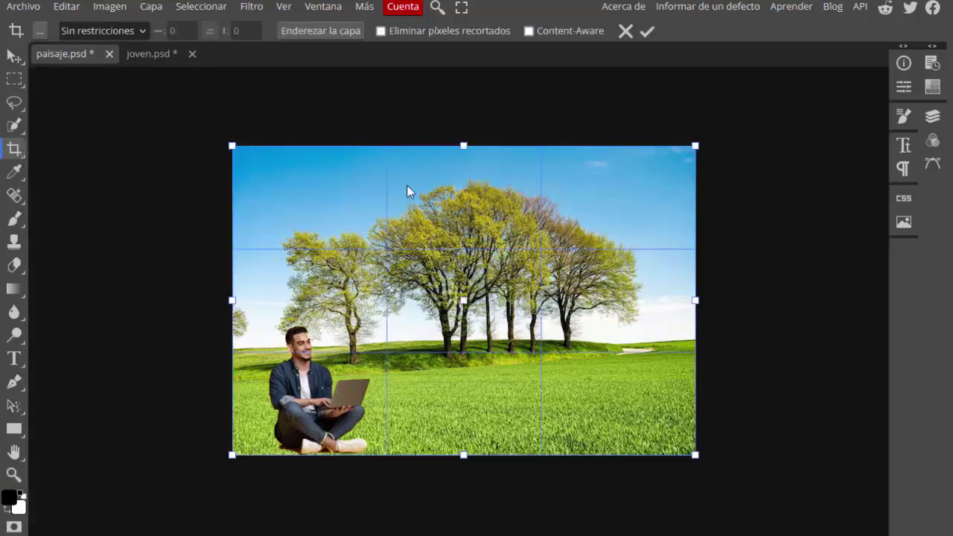
left_click_drag(463, 147, 463, 174)
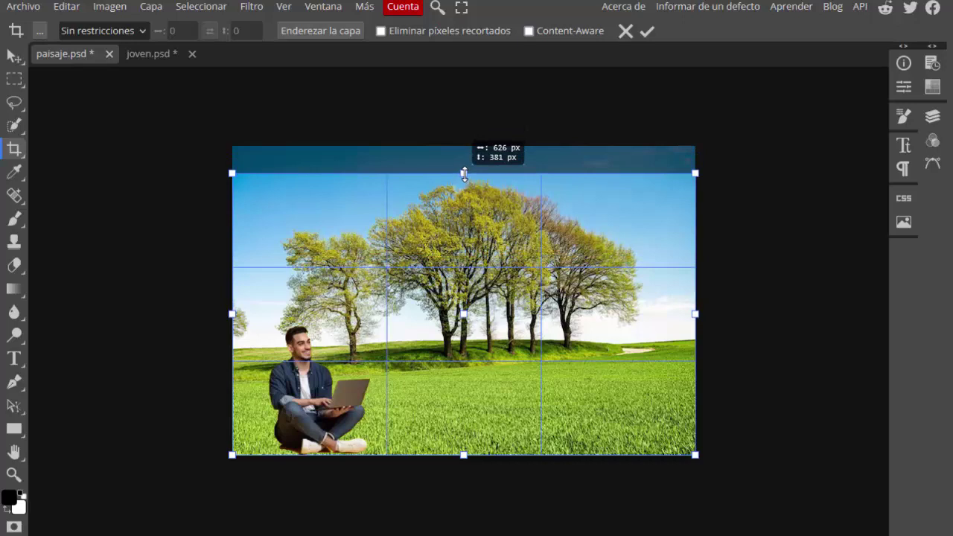
left_click_drag(464, 173, 464, 174)
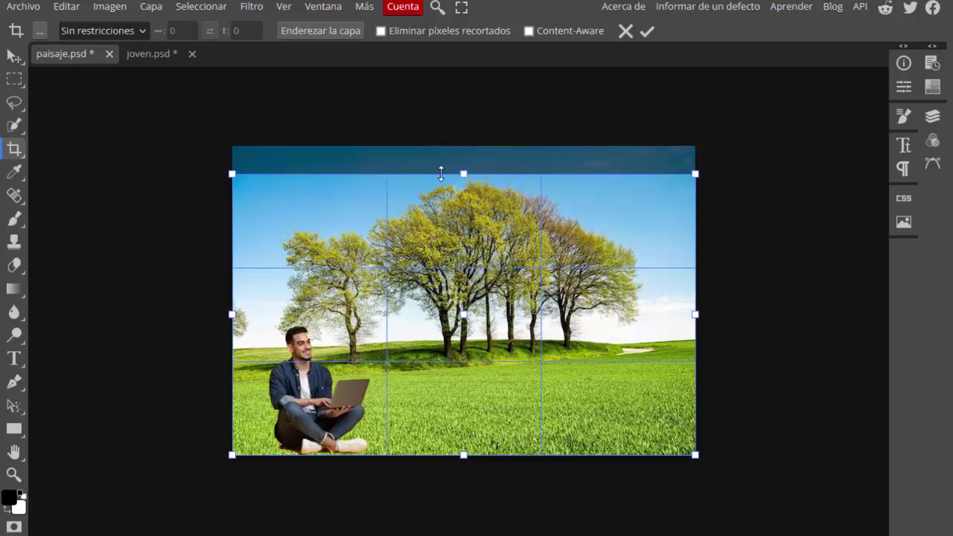
key("Return")
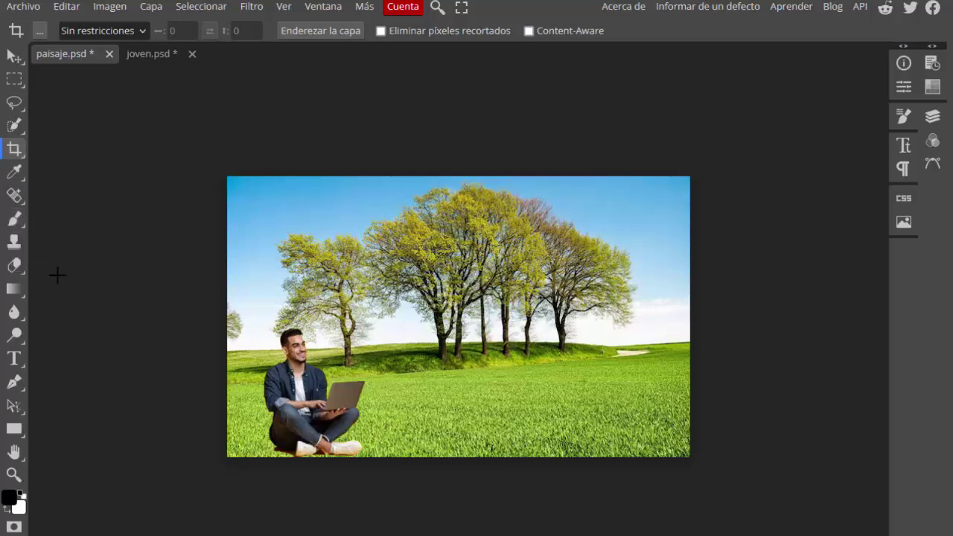
Type the title 'JOVEN ESTUDIANDO EN EL CAMPO' near the top-left and select it
left_click(13, 362)
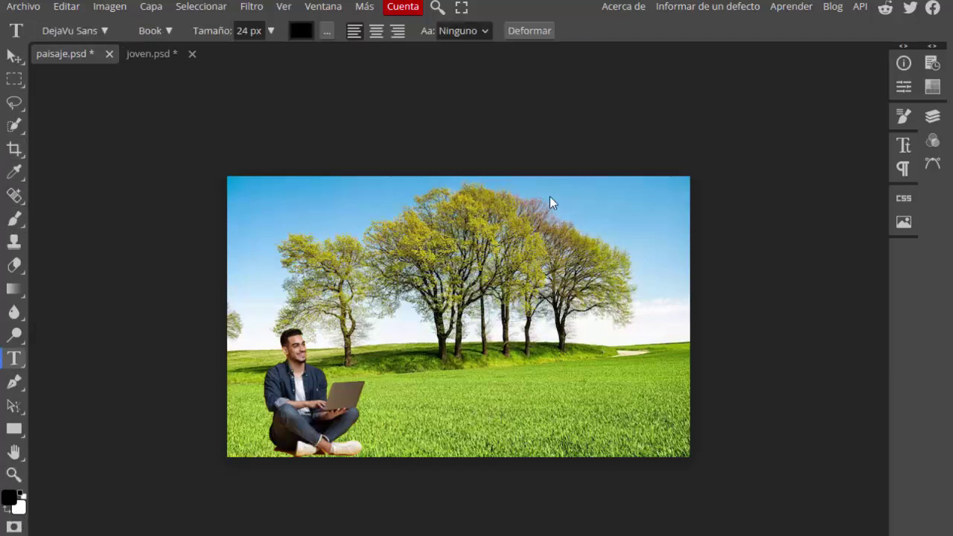
left_click(249, 204)
type("JOVEN ESTUDIANDO")
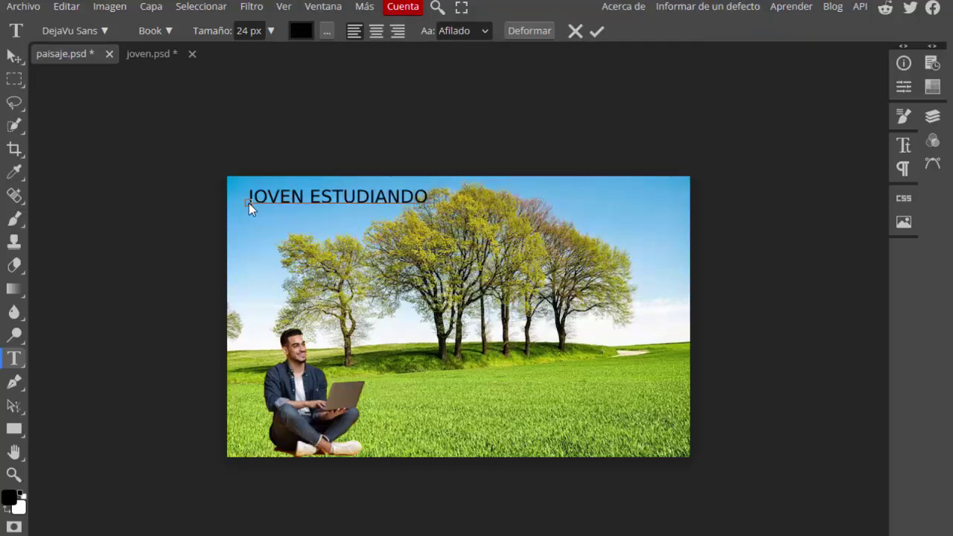
type(" EN EL CAMPO")
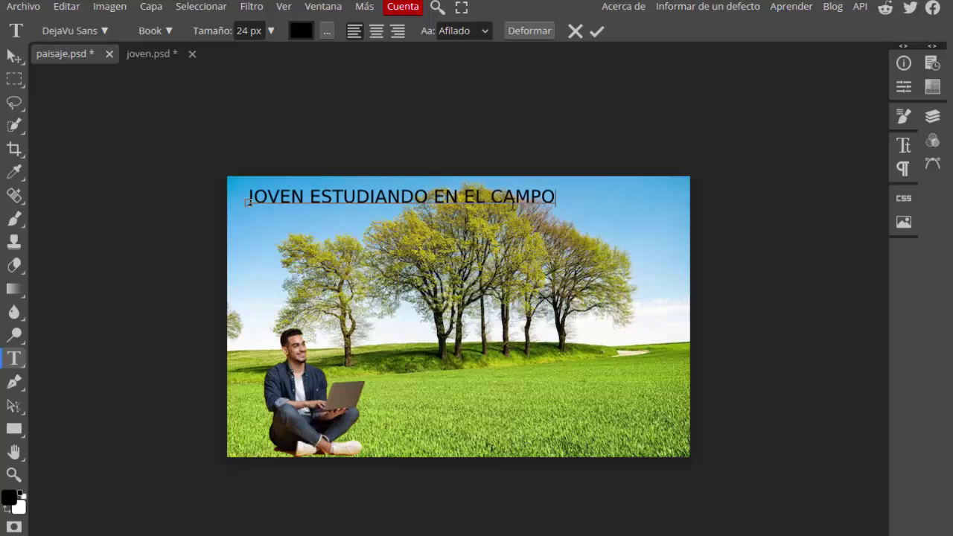
left_click_drag(554, 196, 245, 198)
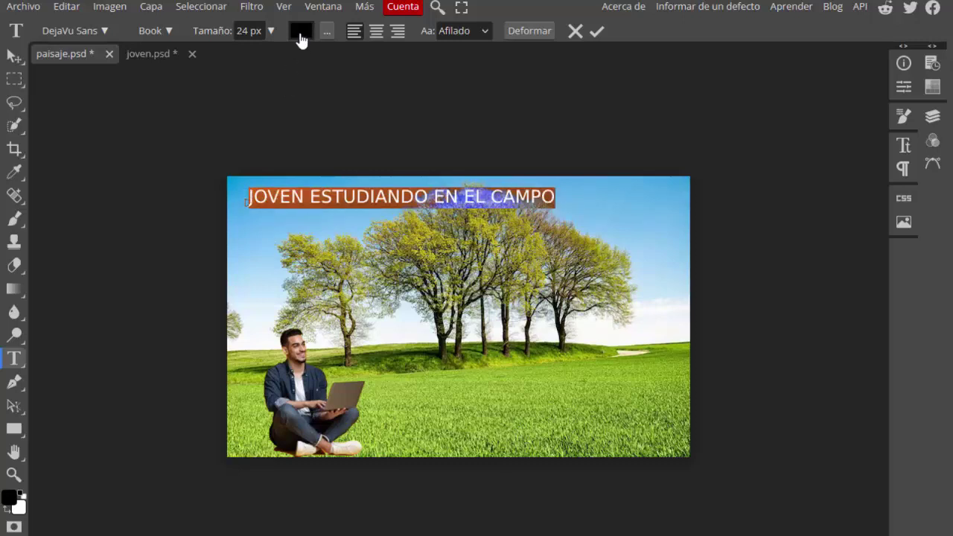
Change the title text colour from black to white (#ffffff)
left_click(301, 32)
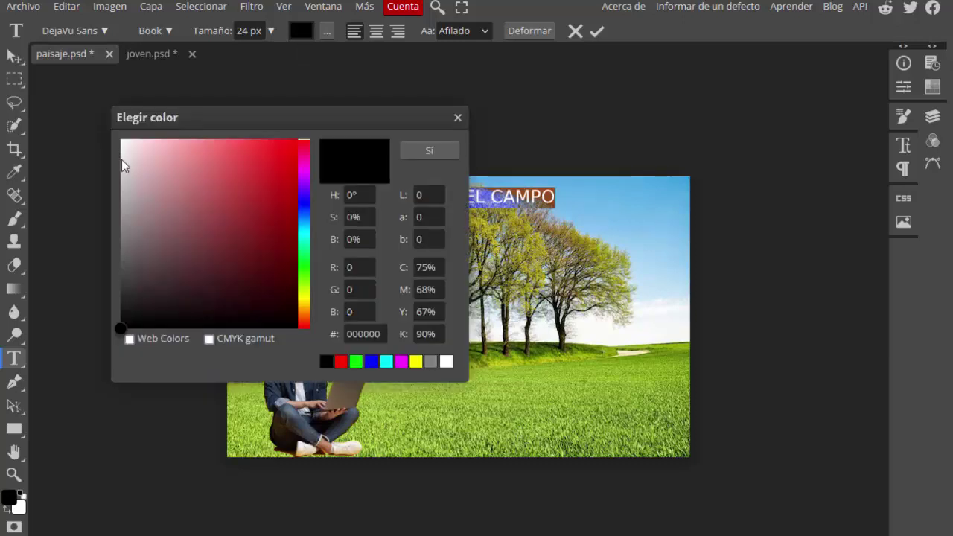
left_click_drag(124, 145, 120, 139)
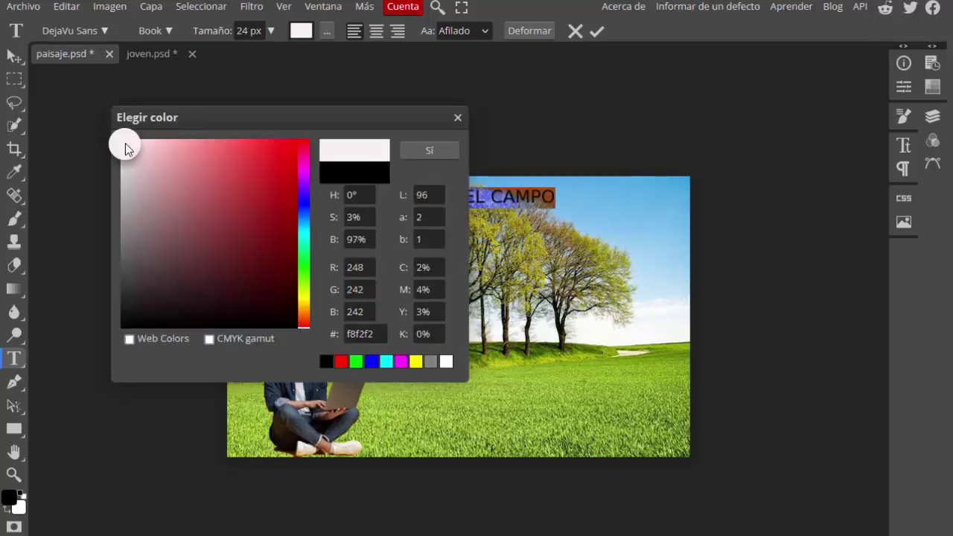
left_click(431, 151)
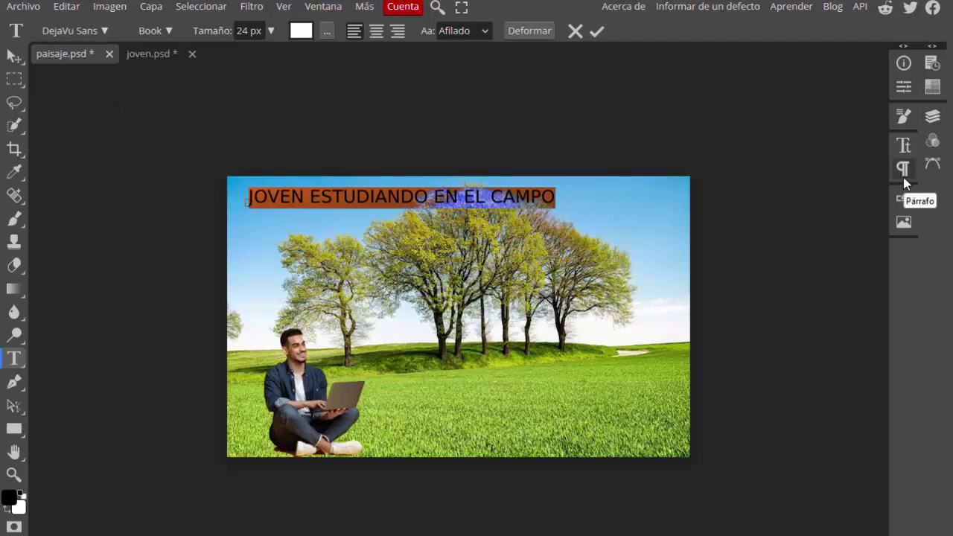
Make the 'JOVEN ESTUDIANDO EN EL CAMPO' title bold and italic in Carácter, then commit it
left_click(903, 176)
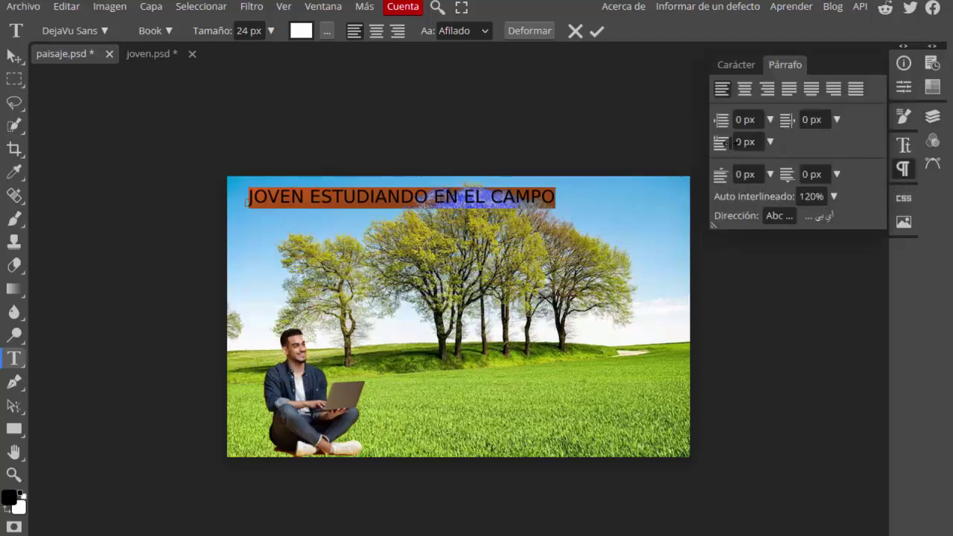
left_click(730, 66)
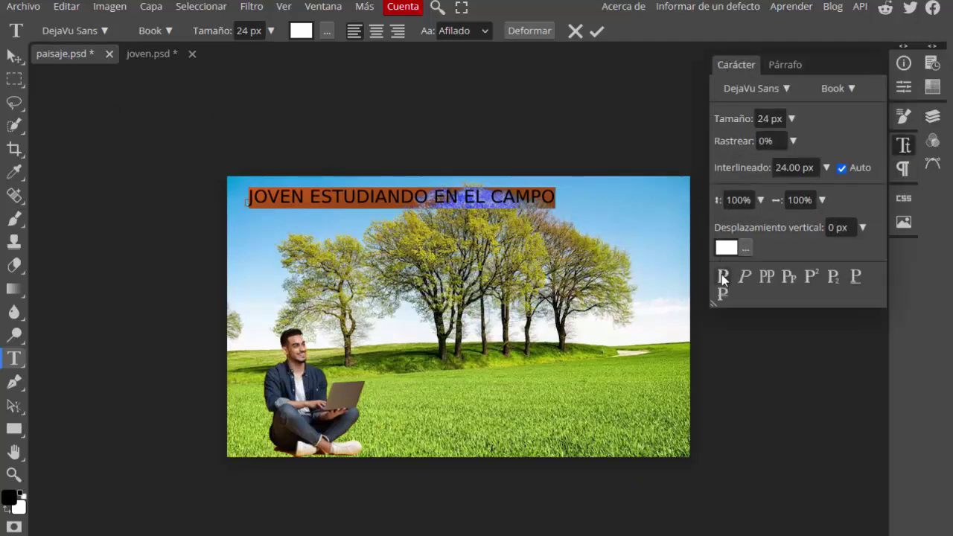
left_click(721, 273)
left_click(745, 277)
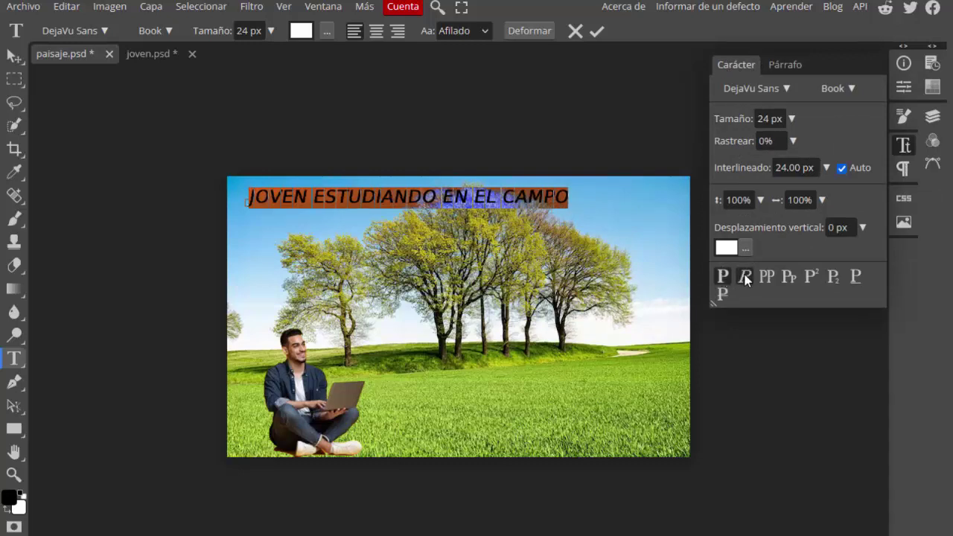
left_click(917, 46)
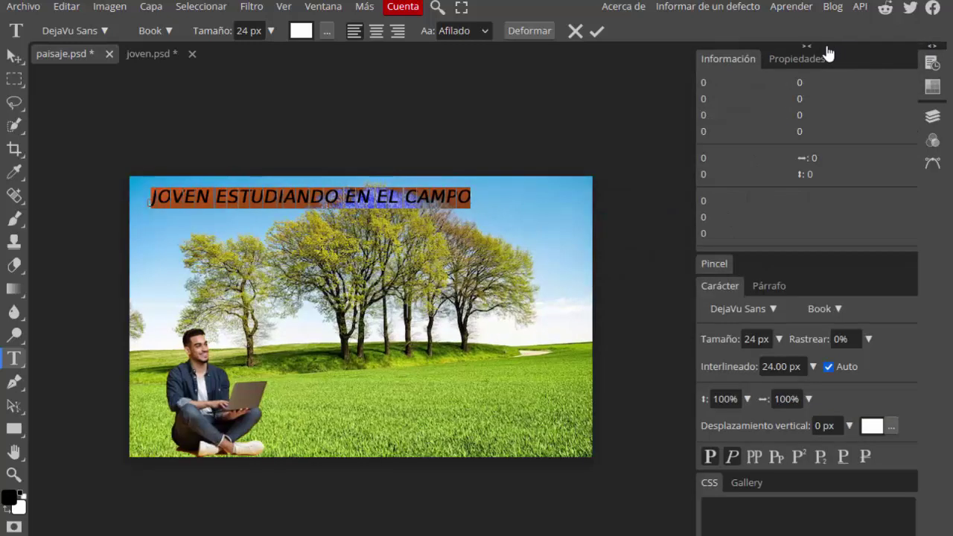
left_click(810, 49)
left_click(14, 56)
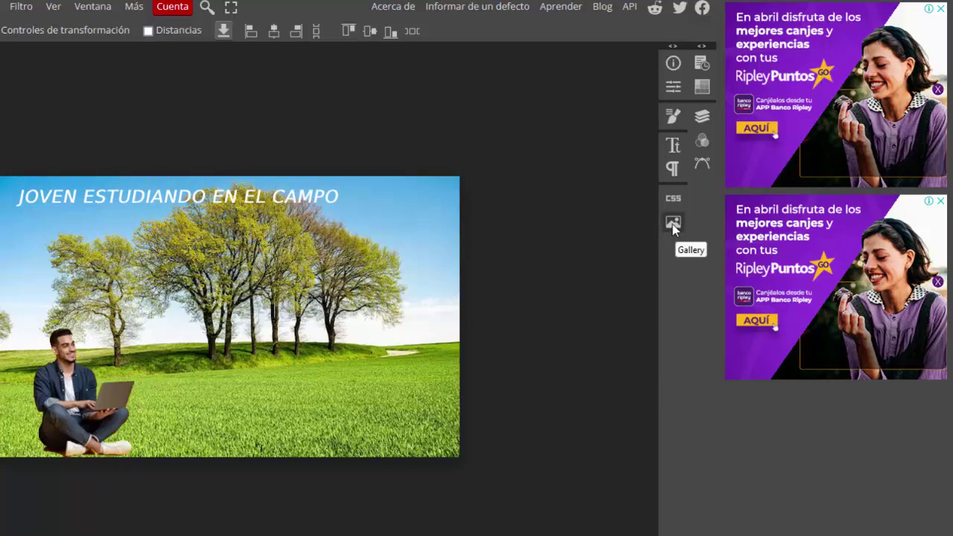
Browse the Gallery panel's images, close it, and show the Layers panel
left_click(672, 223)
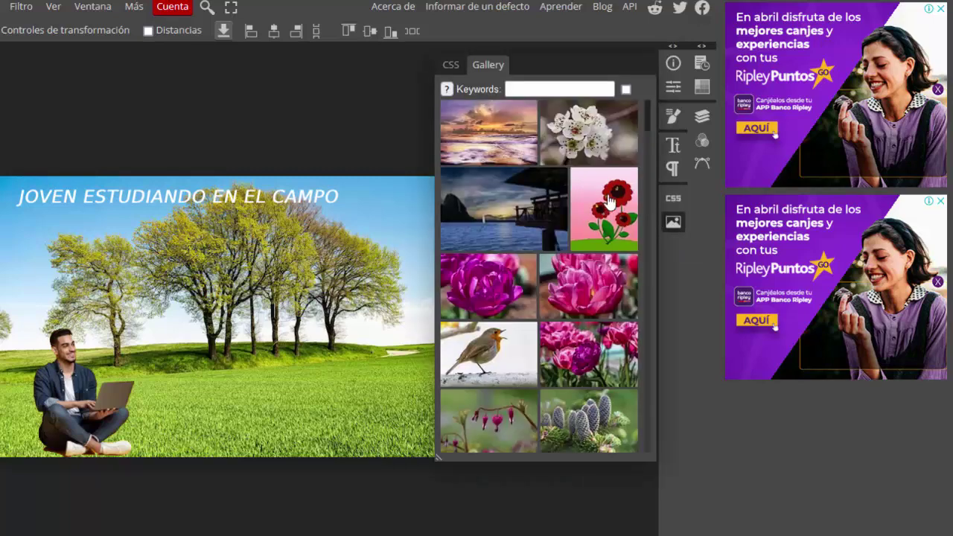
scroll(607, 205, "down", 3)
scroll(599, 216, "down", 5)
scroll(591, 227, "down", 5)
scroll(581, 238, "down", 5)
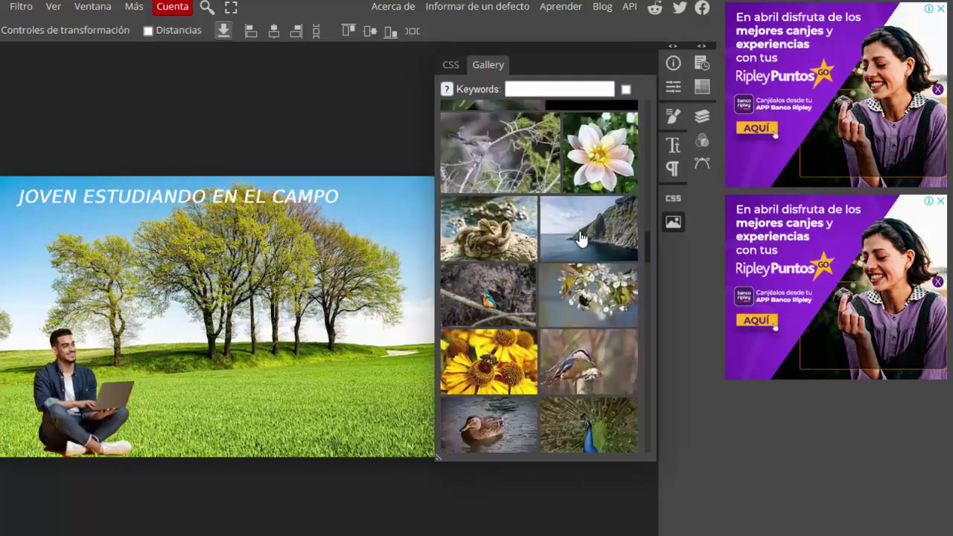
scroll(580, 238, "down", 5)
scroll(580, 238, "down", 5)
scroll(581, 238, "down", 5)
scroll(581, 238, "down", 5)
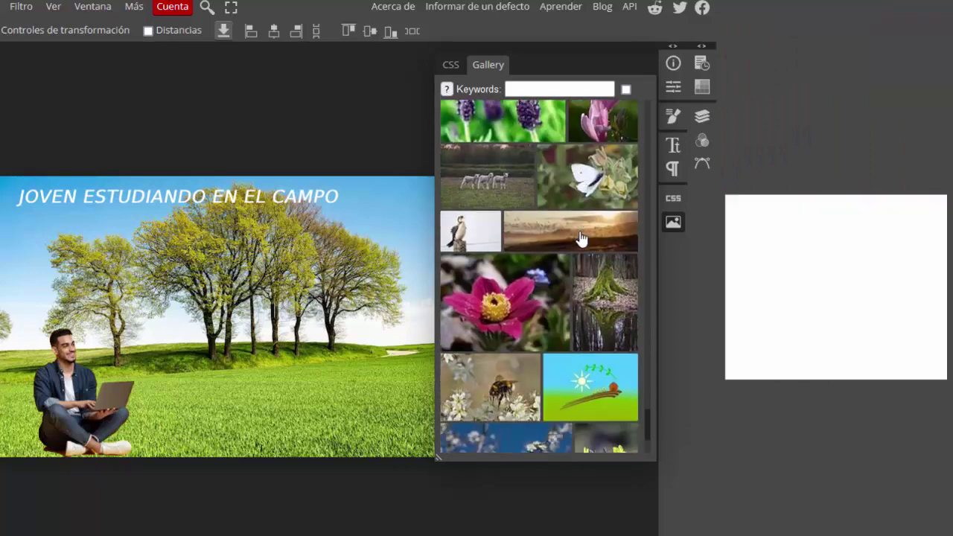
scroll(580, 245, "down", 3)
scroll(582, 276, "up", 2)
scroll(583, 301, "down", 2)
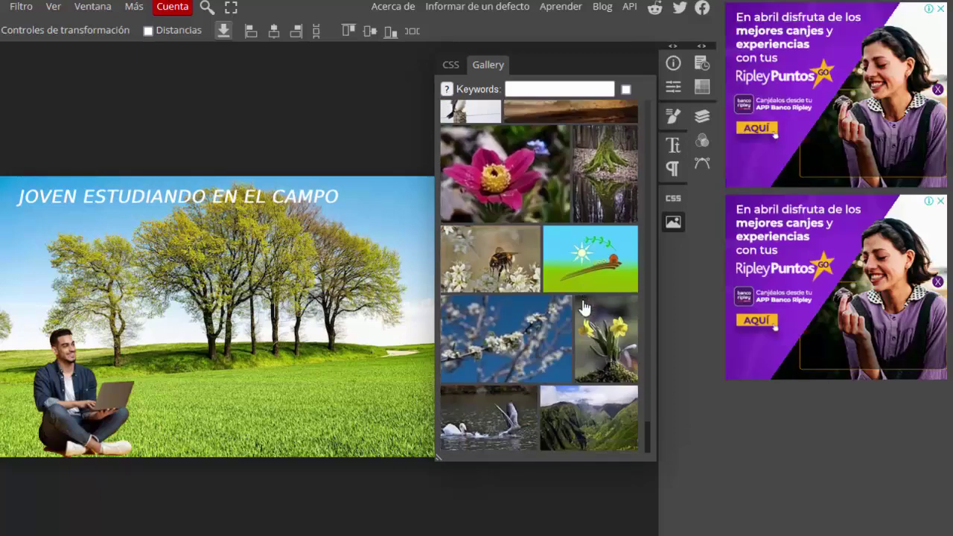
scroll(575, 265, "up", 5)
scroll(567, 224, "up", 5)
scroll(557, 183, "up", 3)
scroll(548, 142, "up", 3)
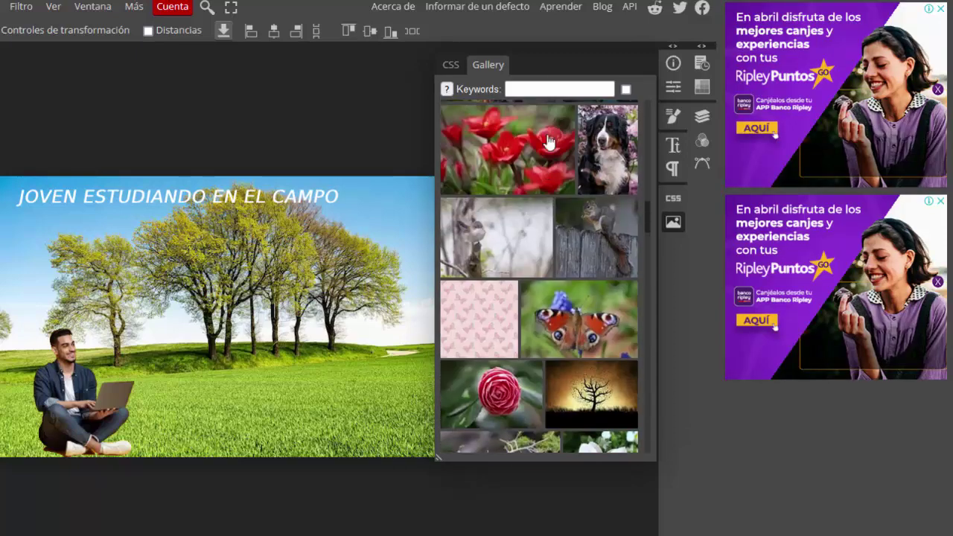
left_click(673, 222)
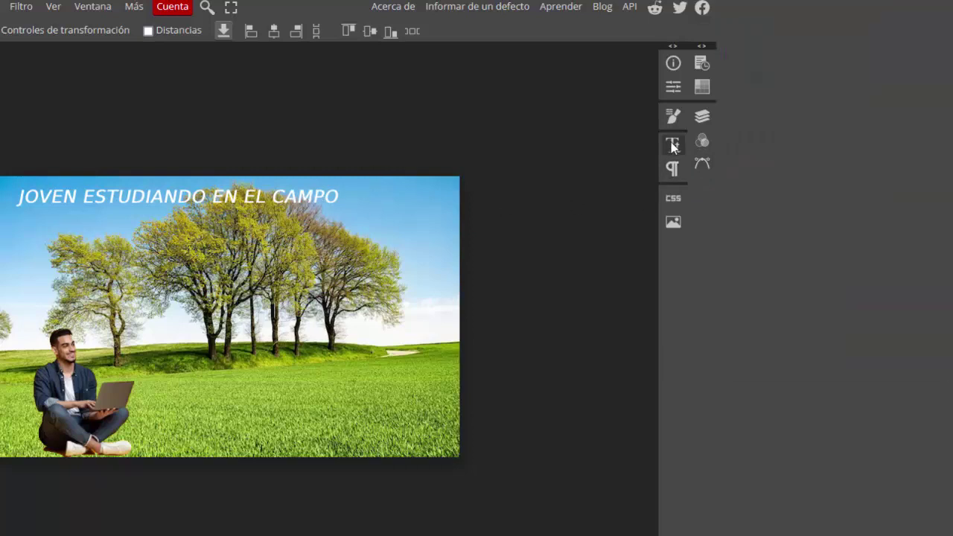
left_click(702, 117)
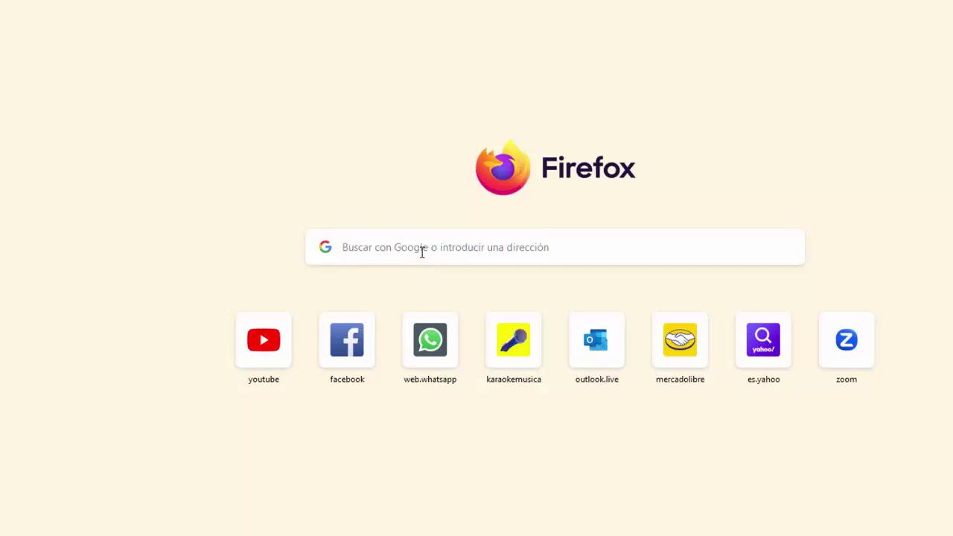
Search Google Images for 'cara con grano' and preview the chin close-up result
left_click(422, 252)
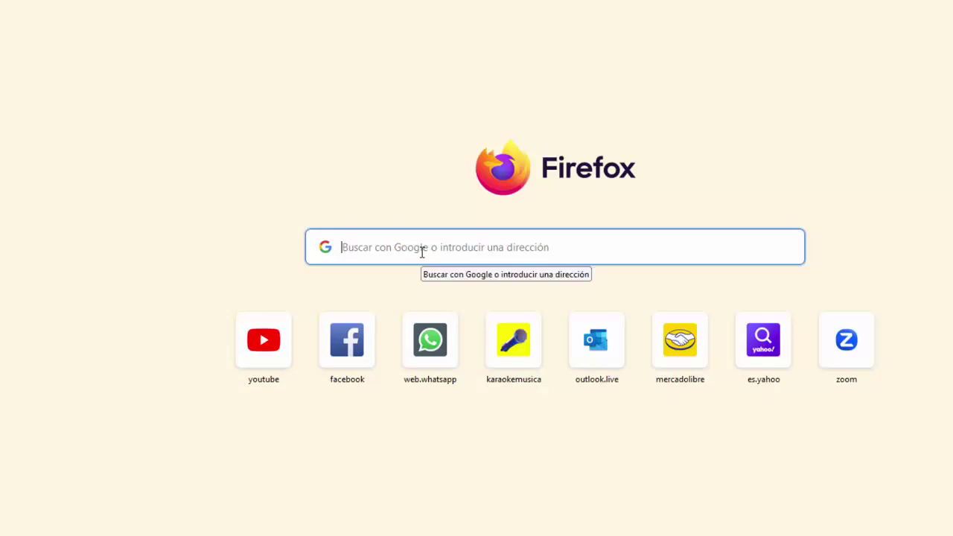
type("cara")
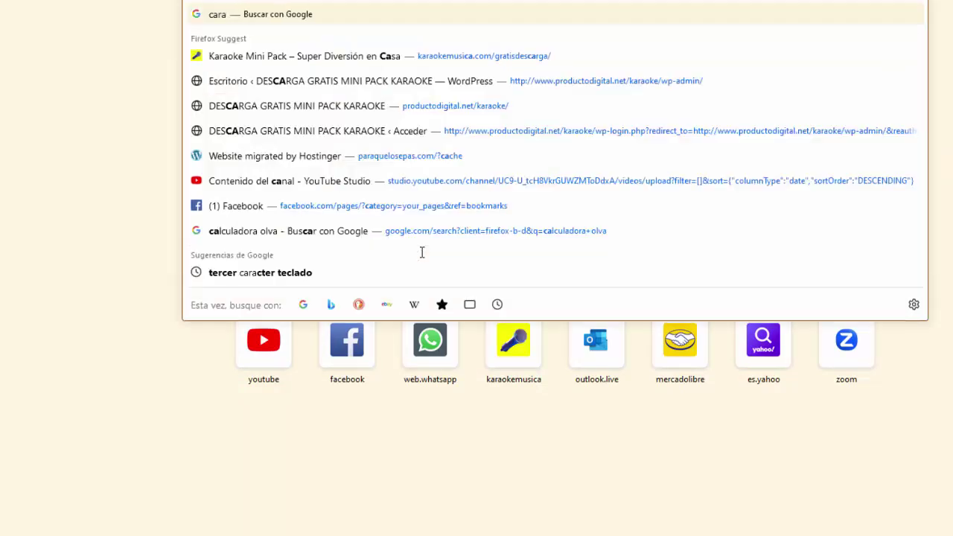
type(" con gra")
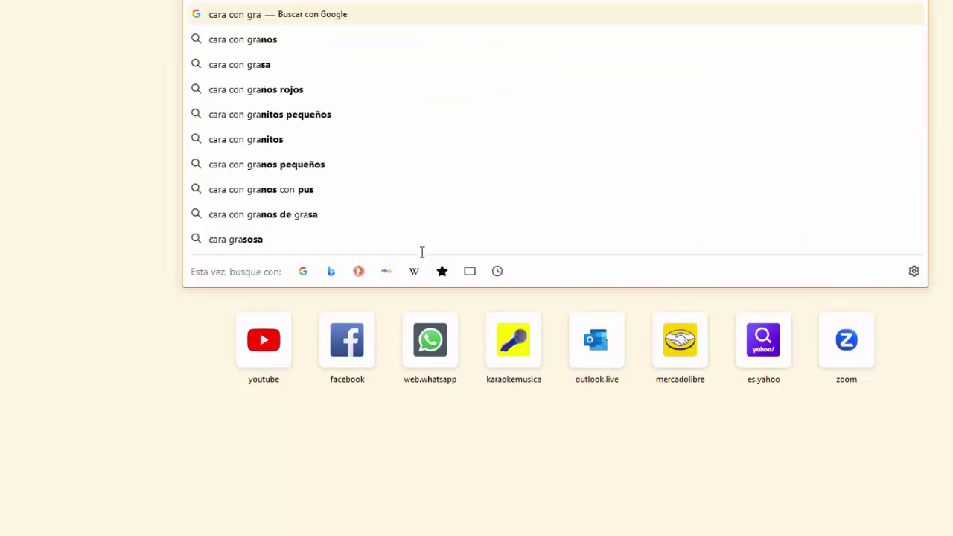
type("no")
left_click(448, 258)
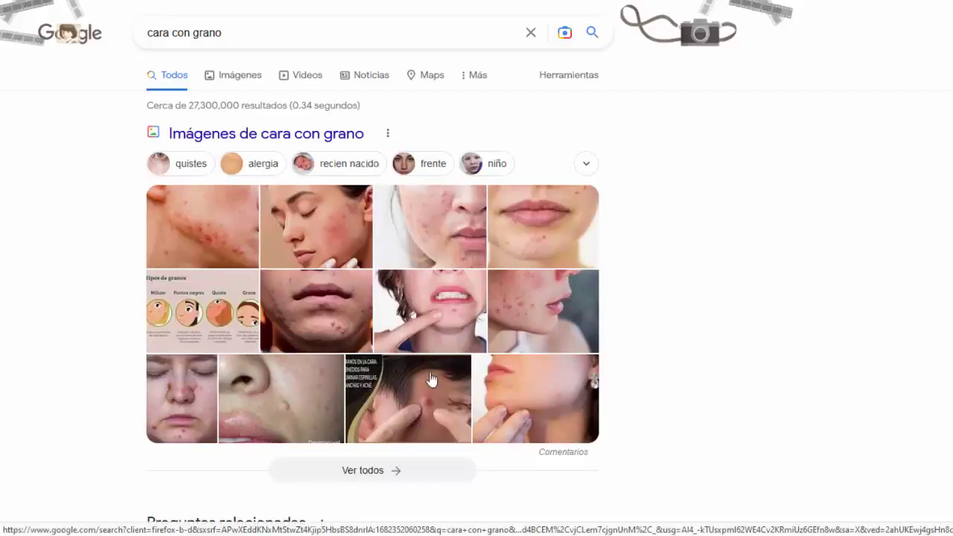
left_click(228, 85)
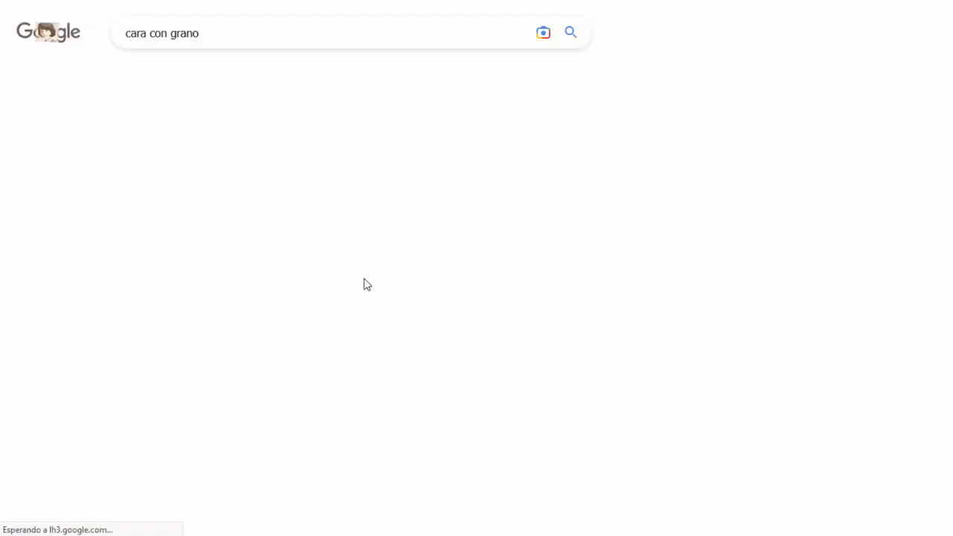
scroll(652, 335, "down", 1)
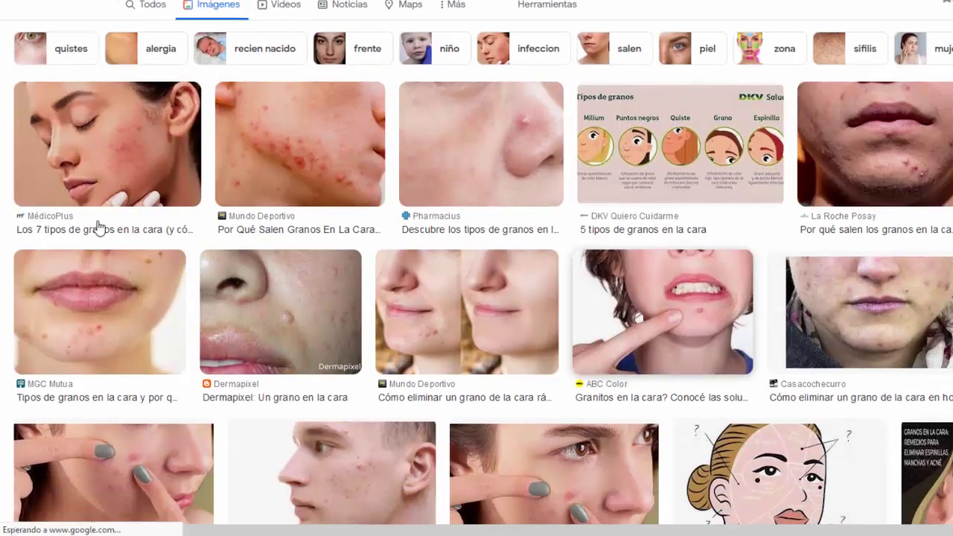
left_click(703, 319)
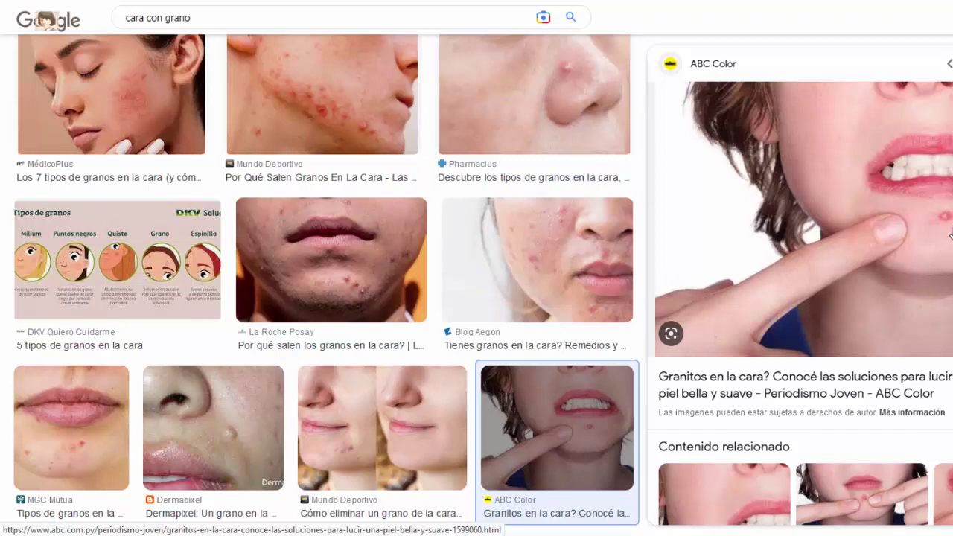
Save the pimple photo to Escritorio under the name 'cara'
right_click(889, 197)
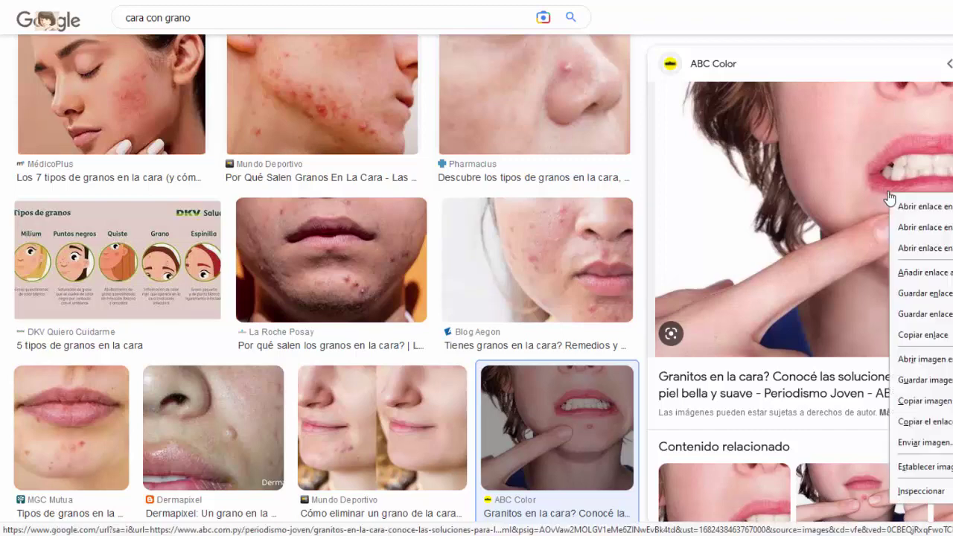
left_click(946, 388)
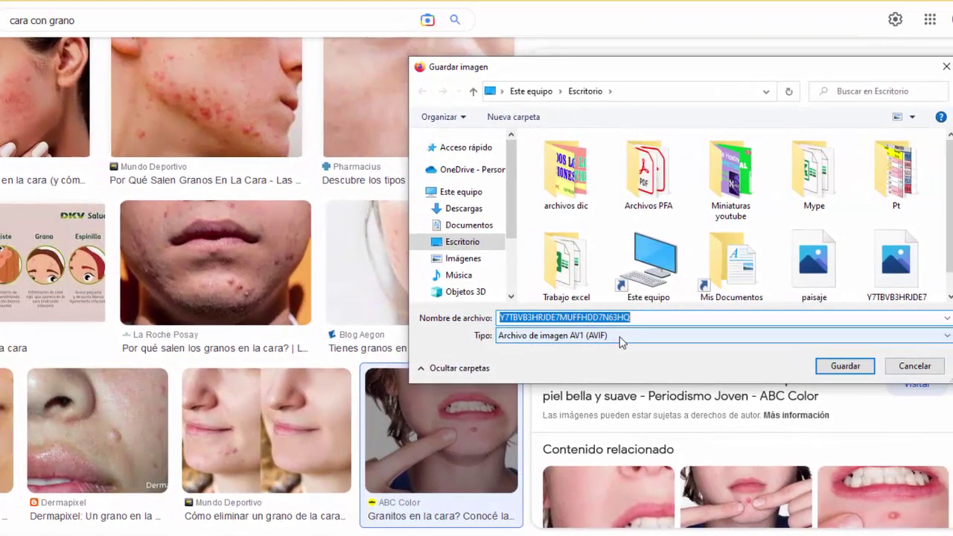
type("cara")
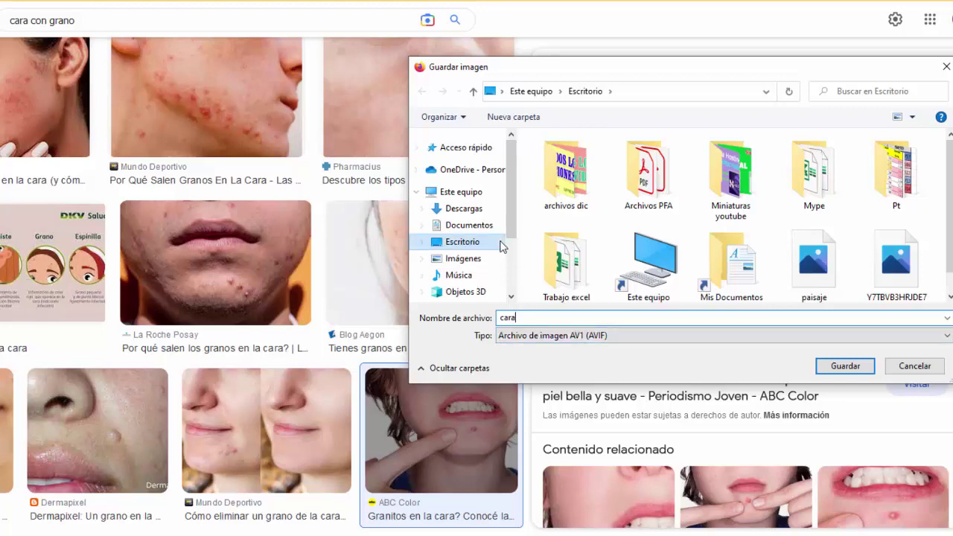
left_click(844, 366)
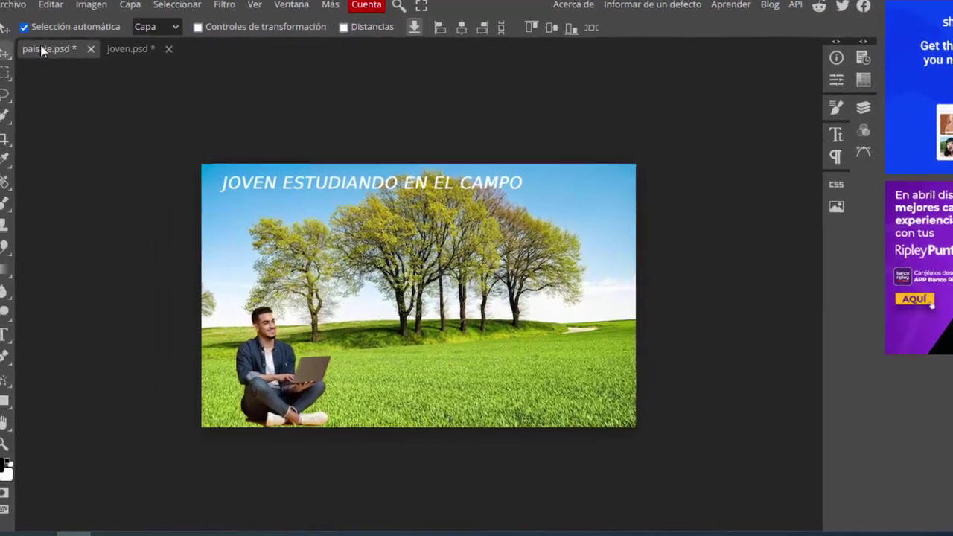
Open the cara photo from Escritorio through Archivo > Abrir
left_click(11, 4)
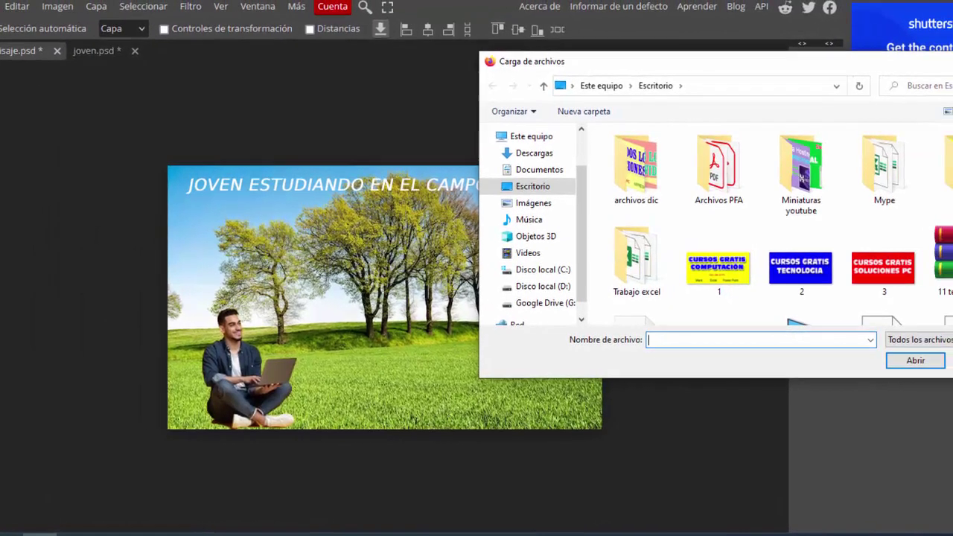
scroll(766, 223, "down", 2)
scroll(766, 224, "down", 1)
scroll(767, 223, "up", 1)
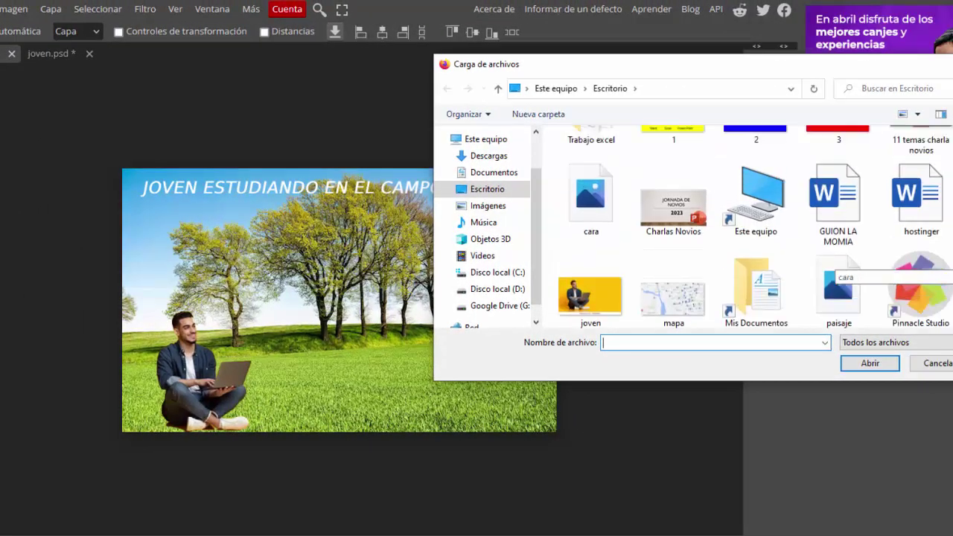
scroll(756, 238, "up", 2)
scroll(755, 238, "down", 1)
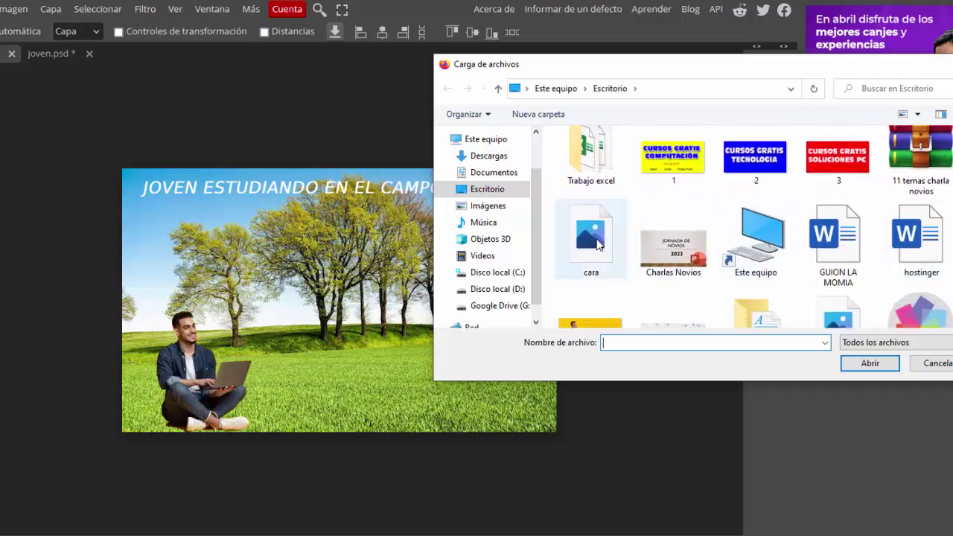
left_click(598, 244)
left_click(866, 362)
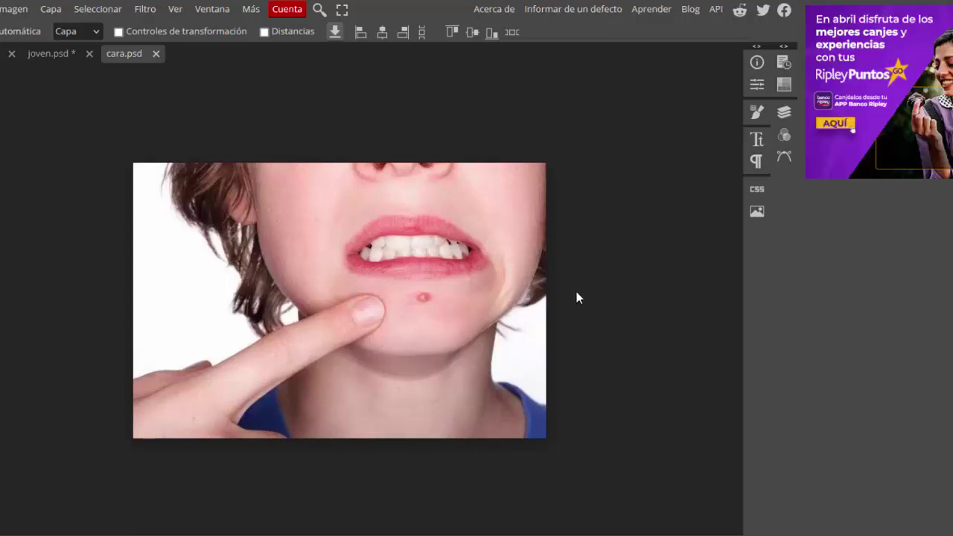
Duplicate the Background layer with Duplicar capa in the Capas panel
left_click(784, 113)
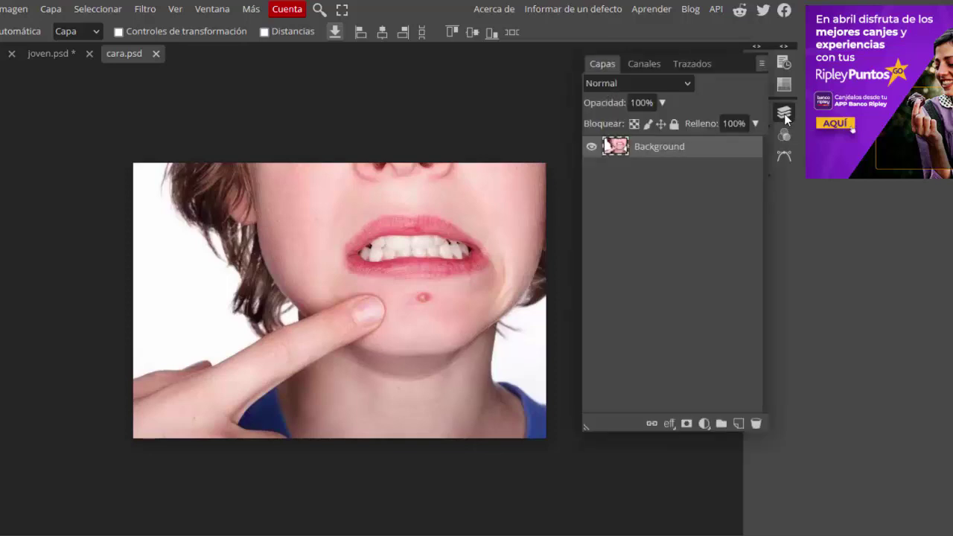
right_click(640, 152)
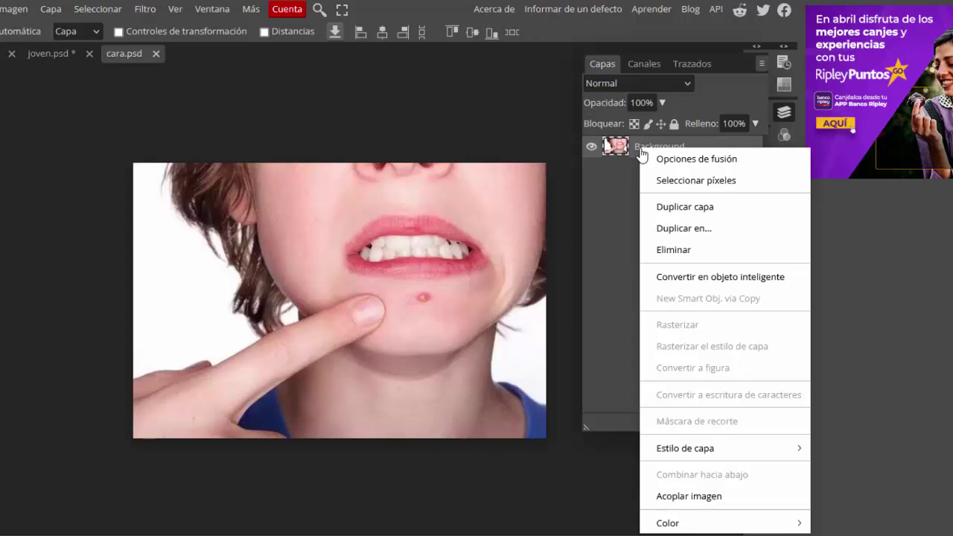
left_click(684, 209)
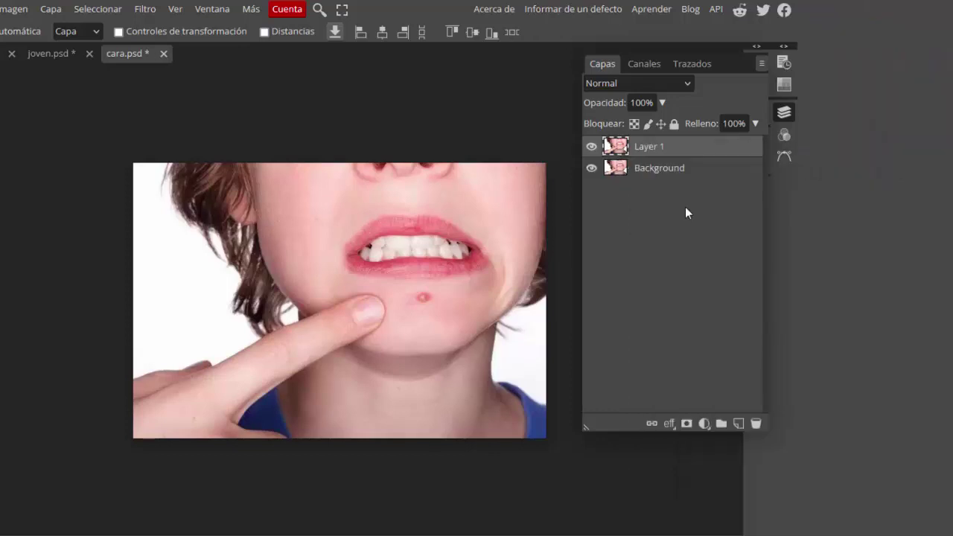
left_click(597, 196)
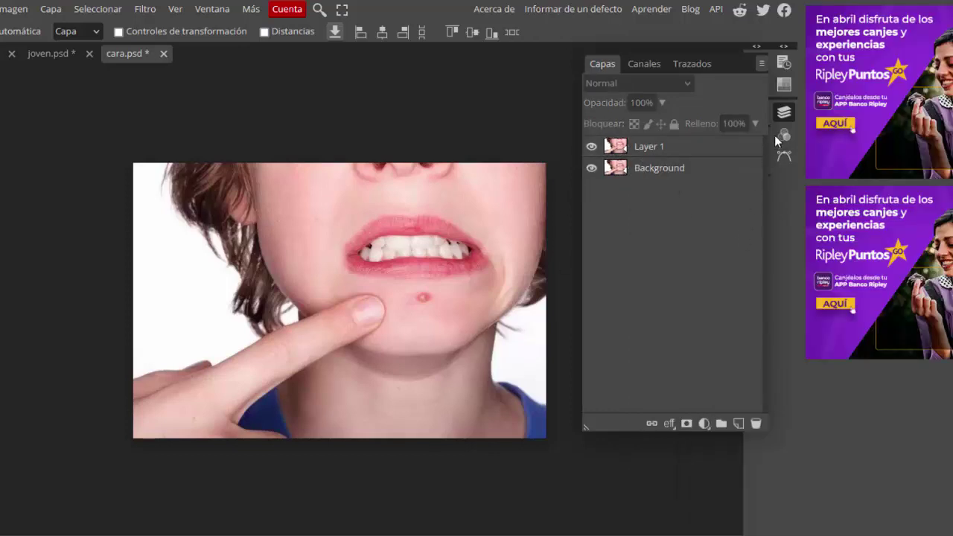
left_click(786, 114)
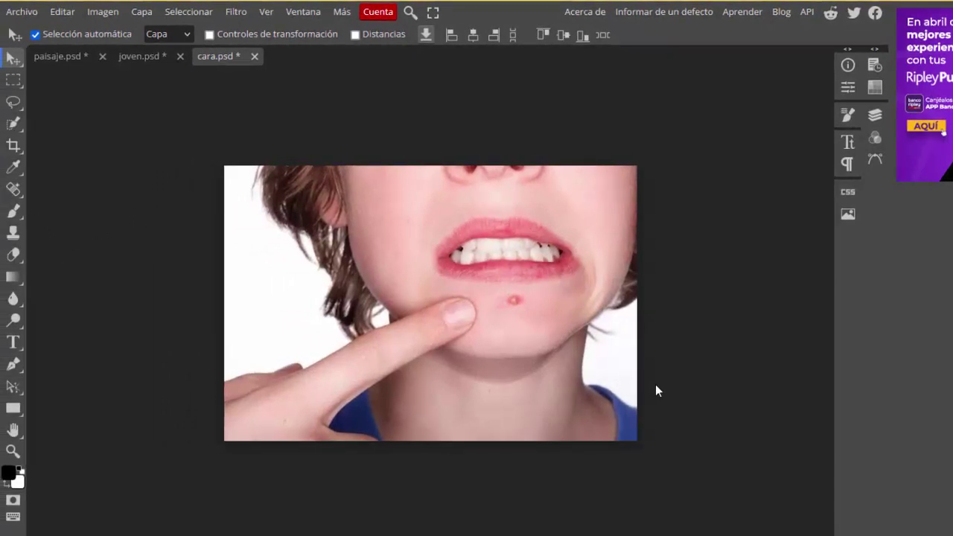
Select Herramienta Parche and zoom in on the pimple below the lip
right_click(21, 197)
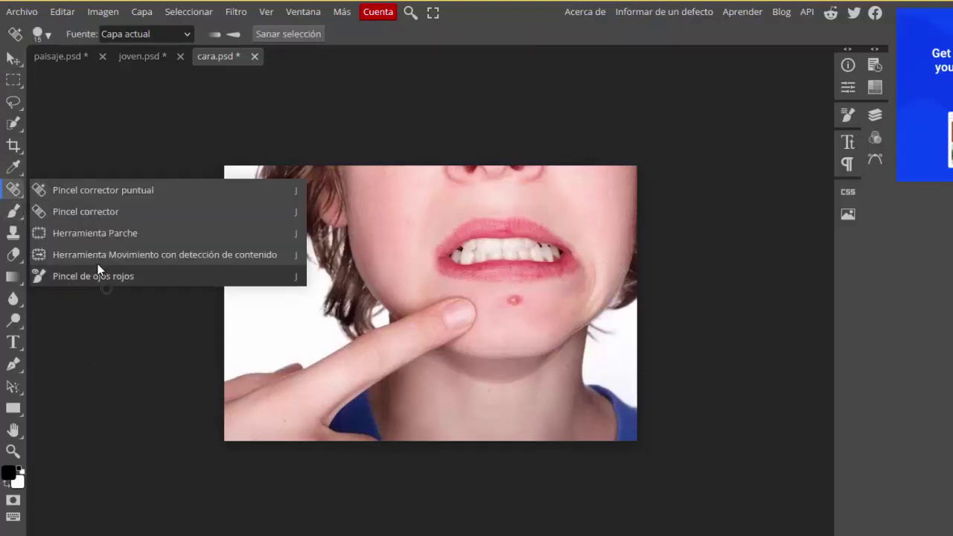
left_click(72, 233)
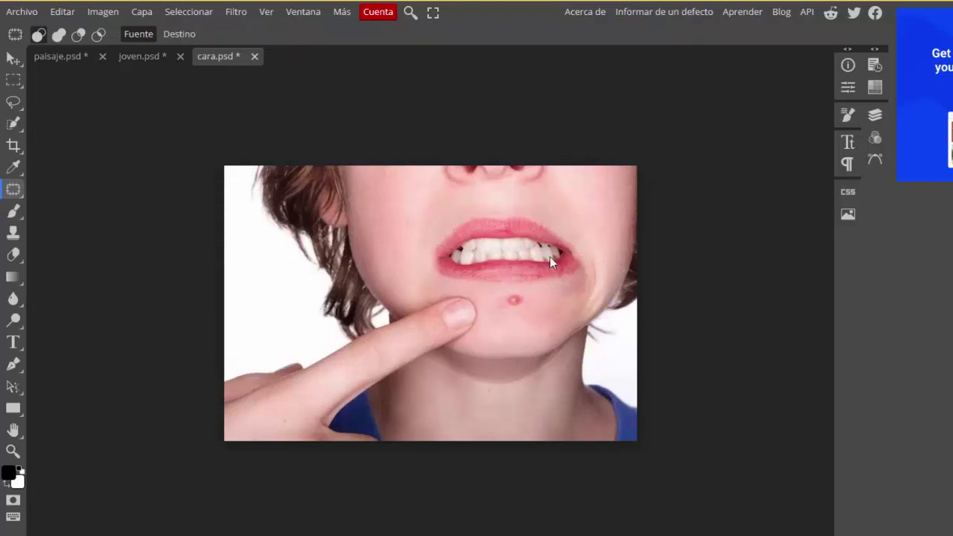
left_click(13, 452)
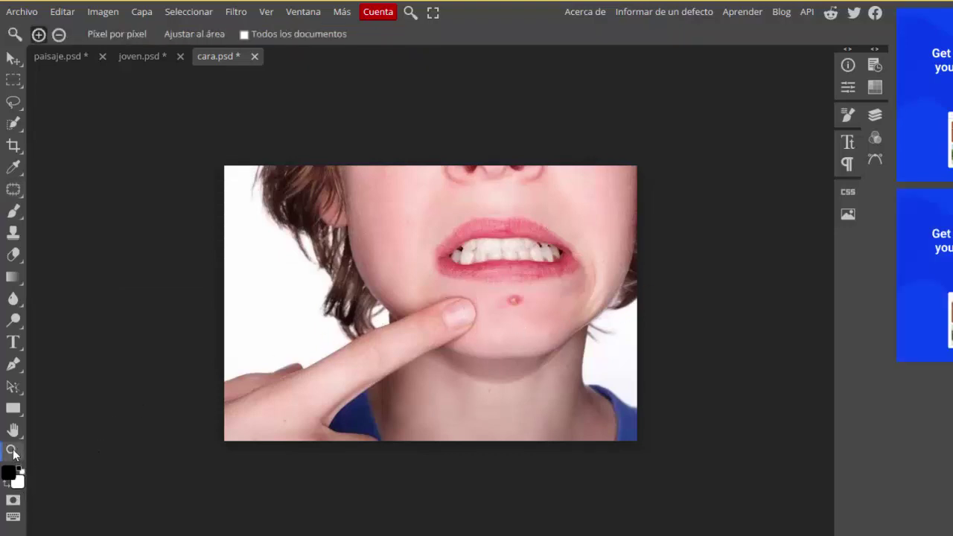
left_click(498, 296)
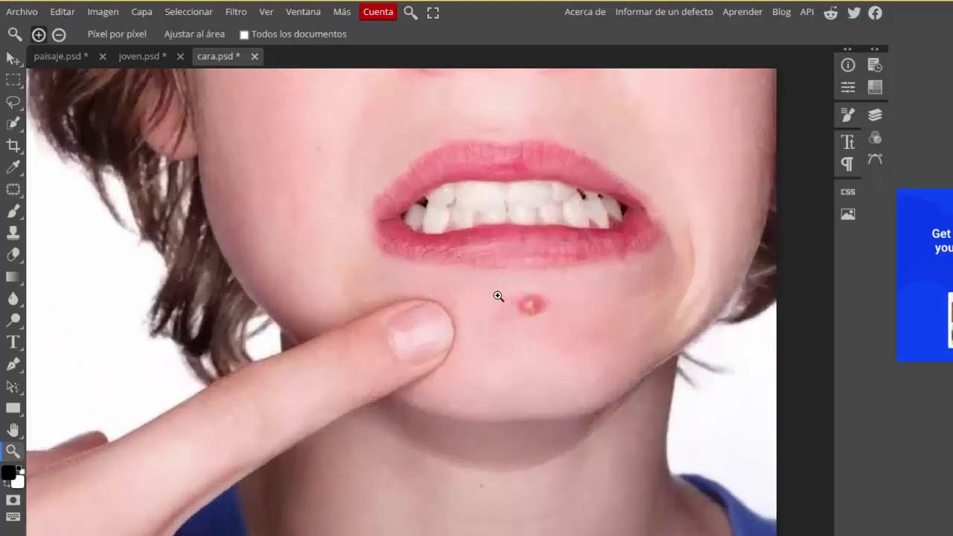
left_click(14, 192)
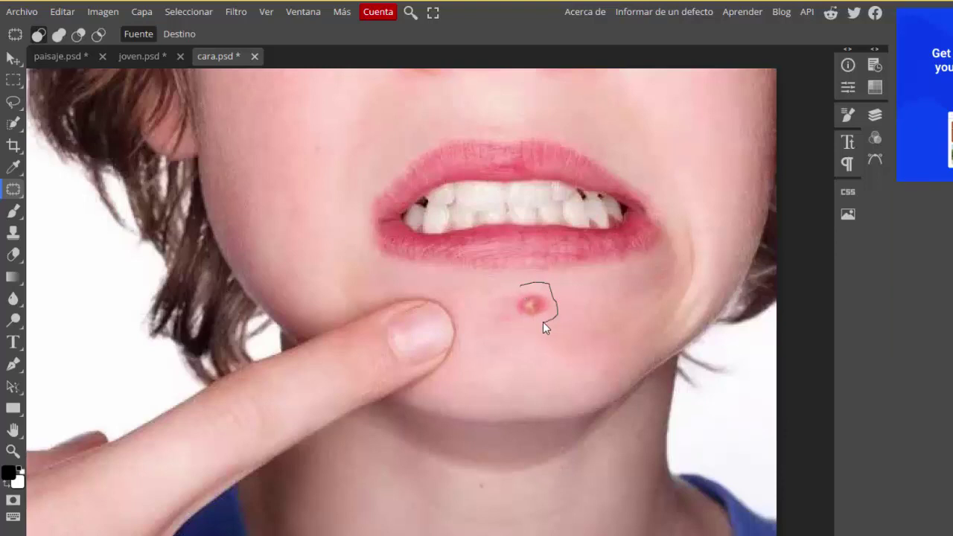
Outline the chin pimple with the Patch tool, drag it onto clean skin on Layer 1, and deselect
mouse_move(542, 321)
left_mouse_down()
mouse_move(511, 318)
mouse_move(521, 285)
left_mouse_up()
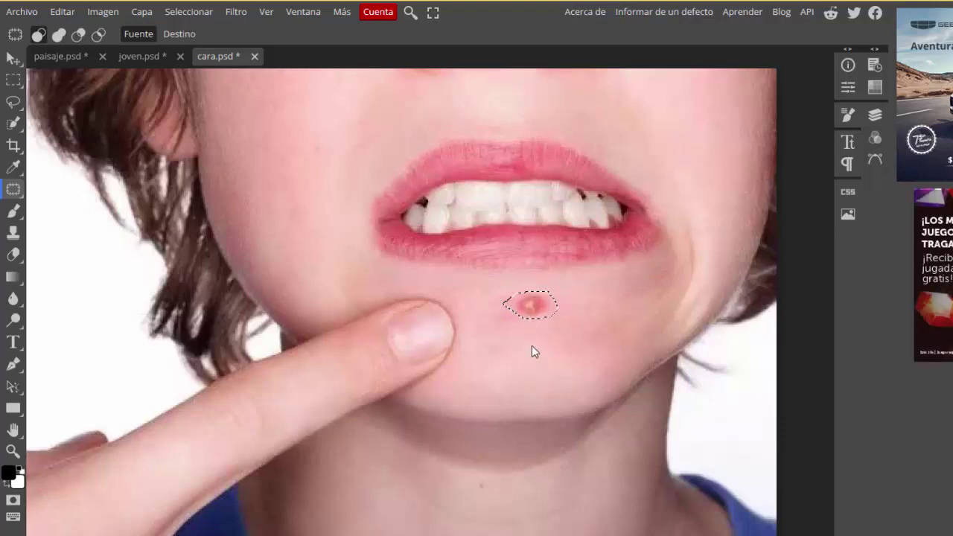
left_click(536, 300)
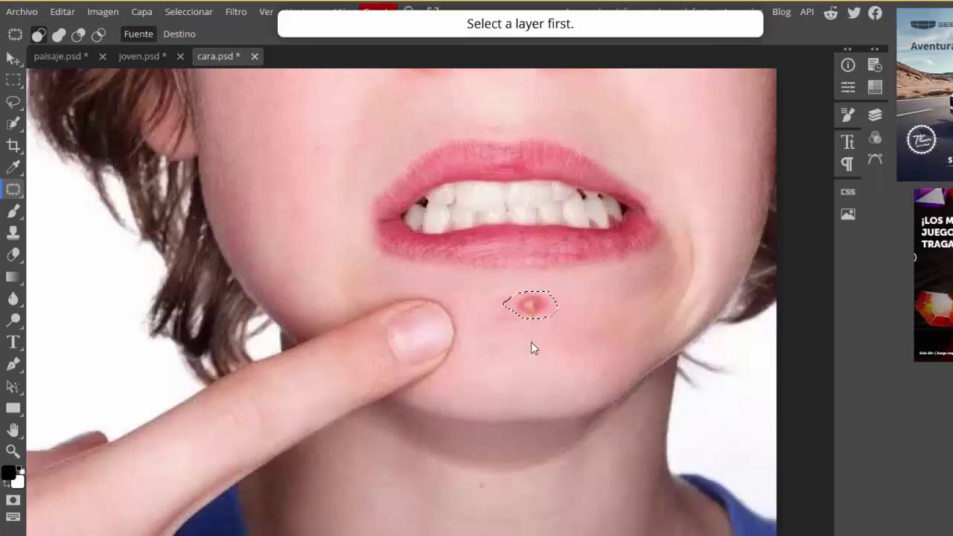
left_click(541, 301)
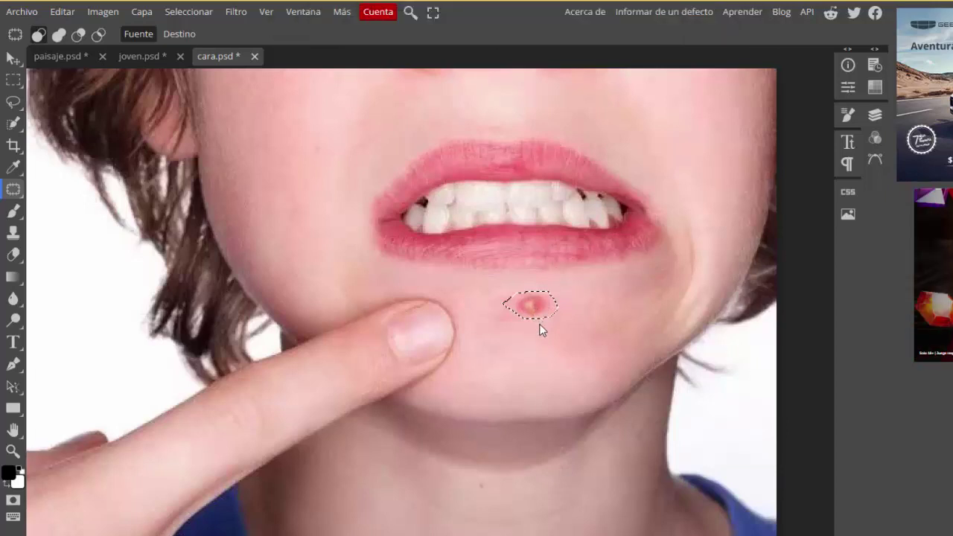
left_click(876, 117)
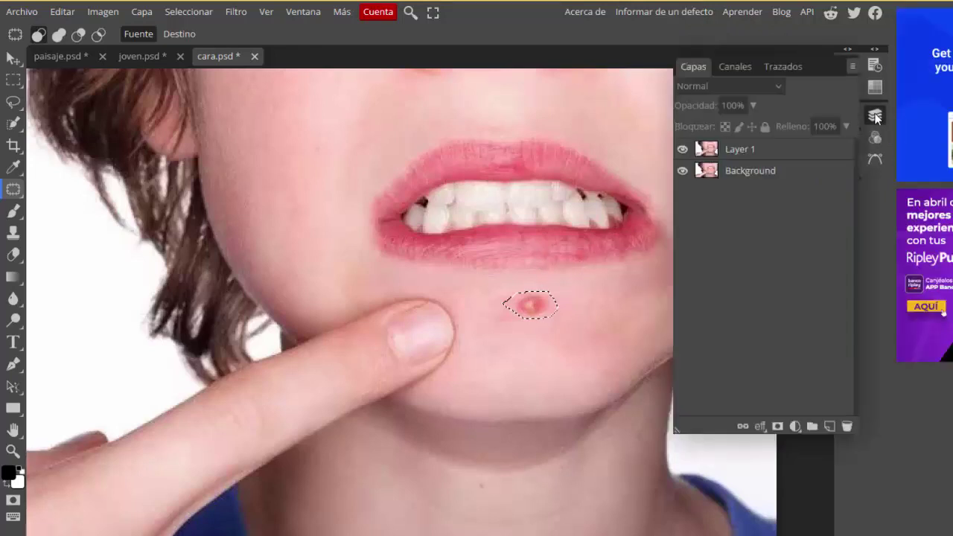
left_click(734, 151)
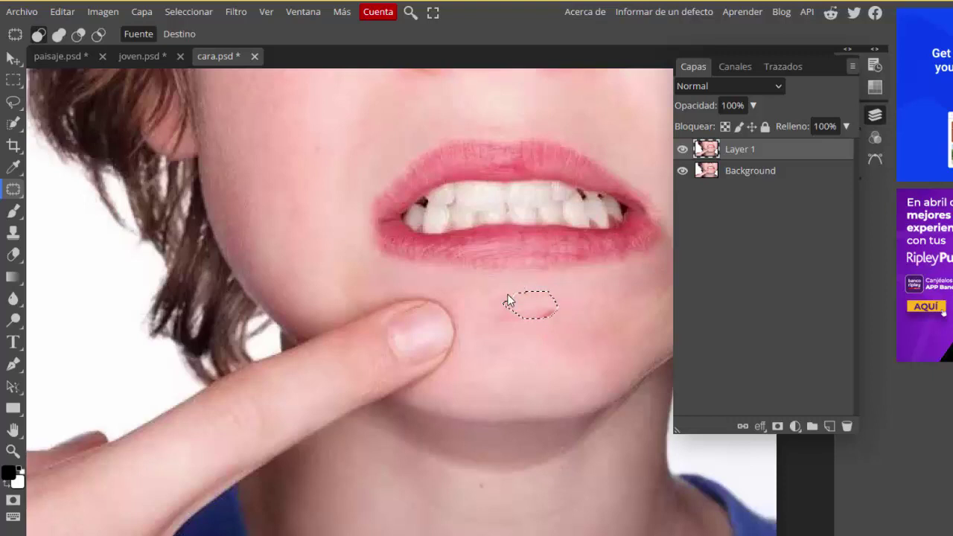
left_click_drag(511, 300, 527, 301)
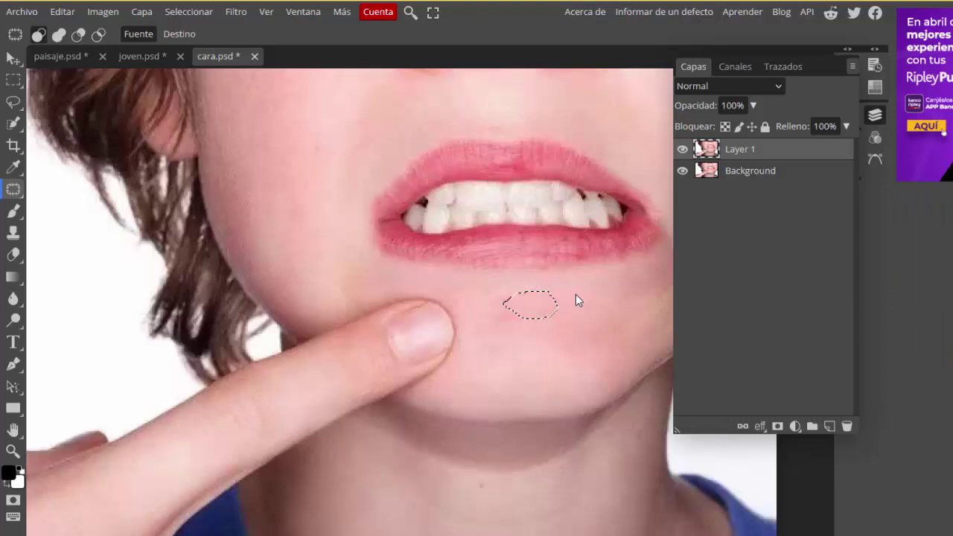
key("ctrl+d")
left_click(874, 115)
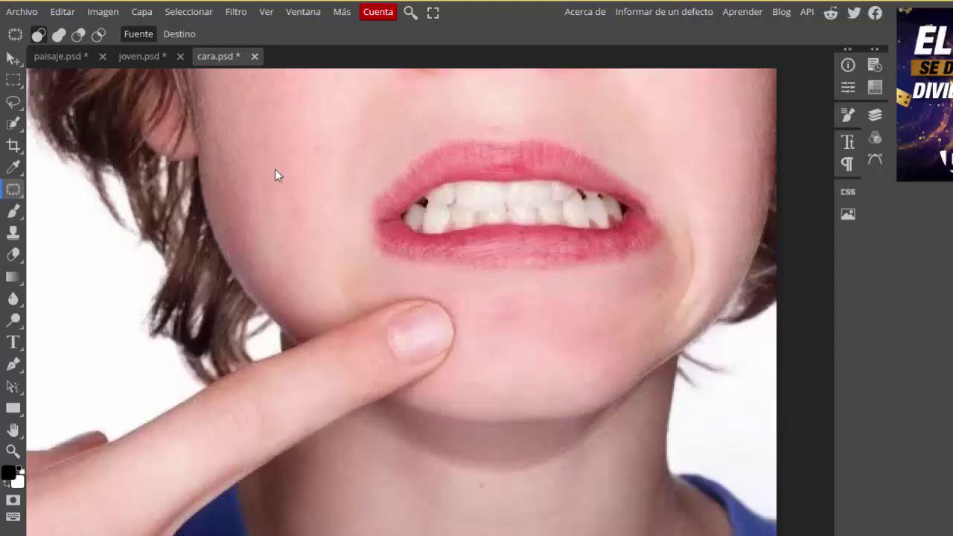
Zoom out with the Zoom tool's Reducir option to view the whole face
left_click(13, 451)
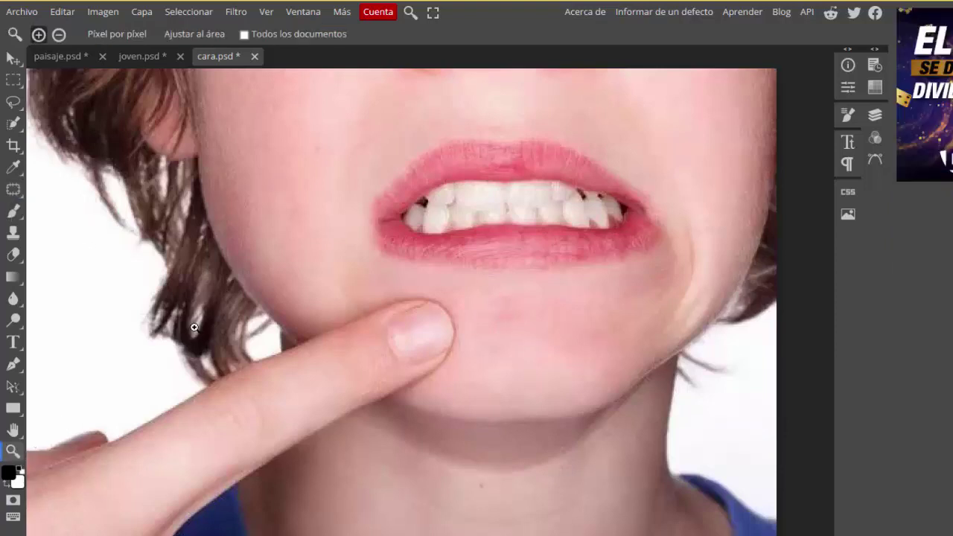
right_click(355, 230)
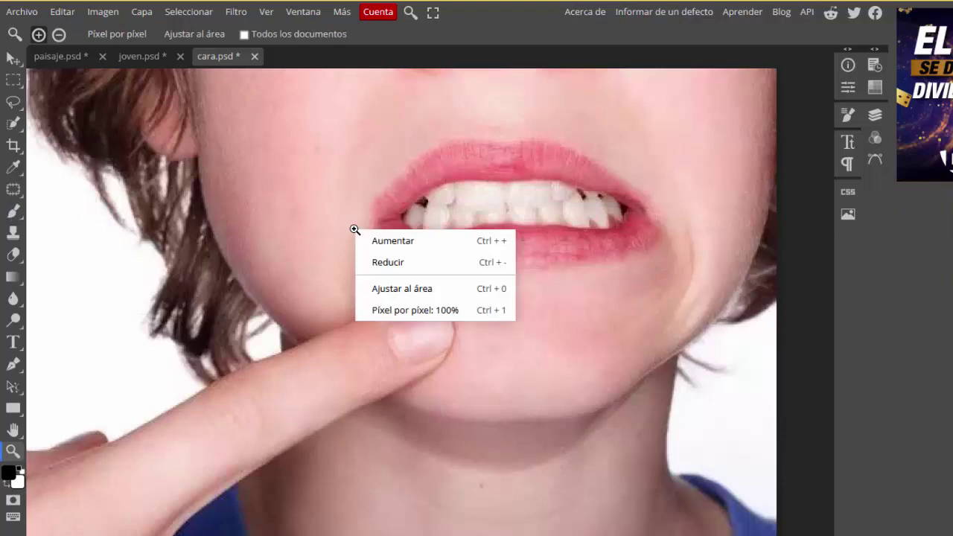
left_click(388, 263)
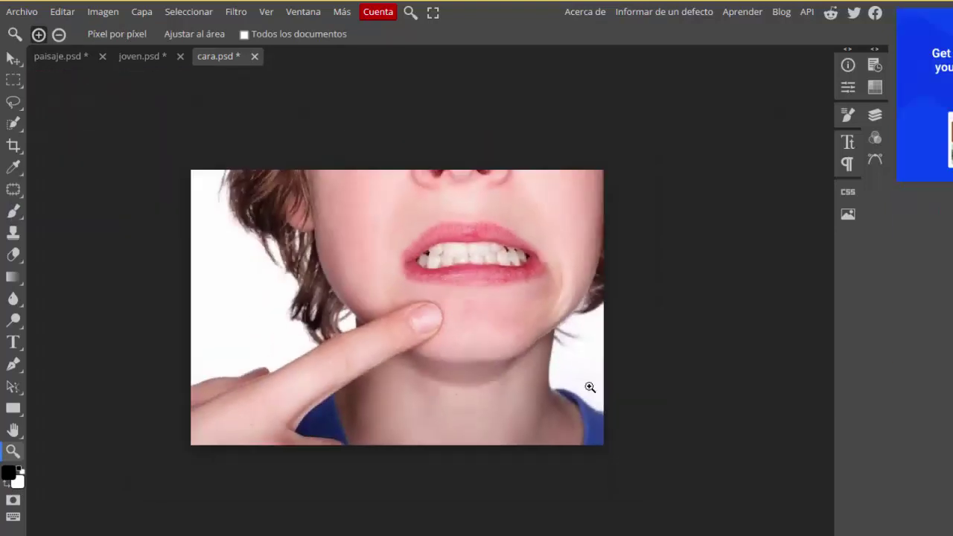